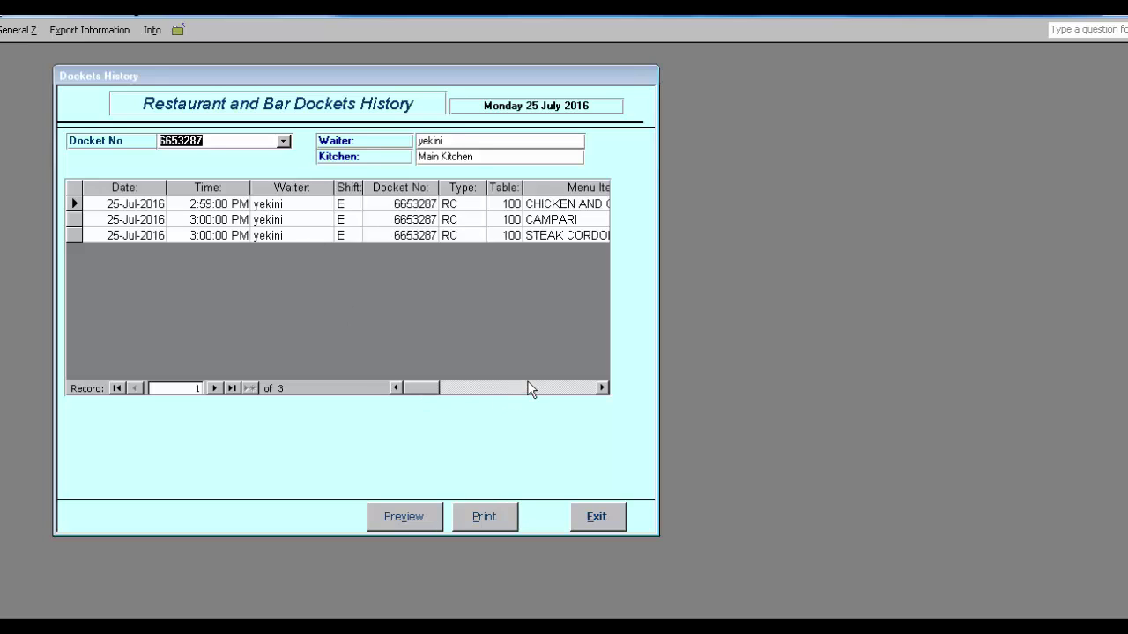
# - Select the lower of the two 7/22/2016 dockets in the dockets history and review its order details across the columns
pyautogui.click(283, 141)
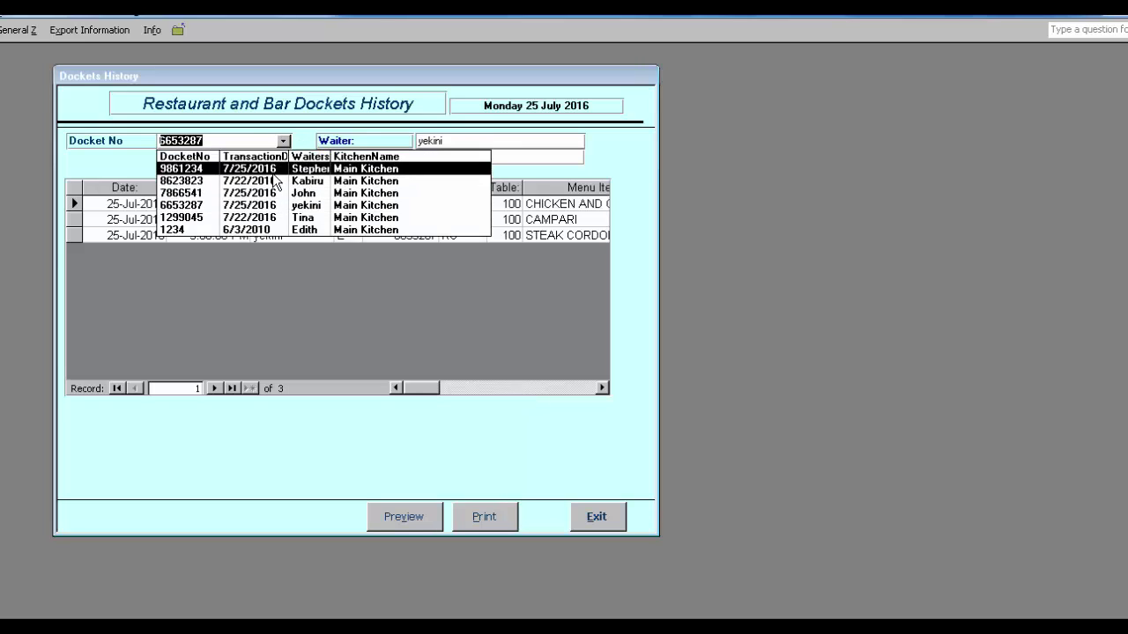
pyautogui.click(266, 220)
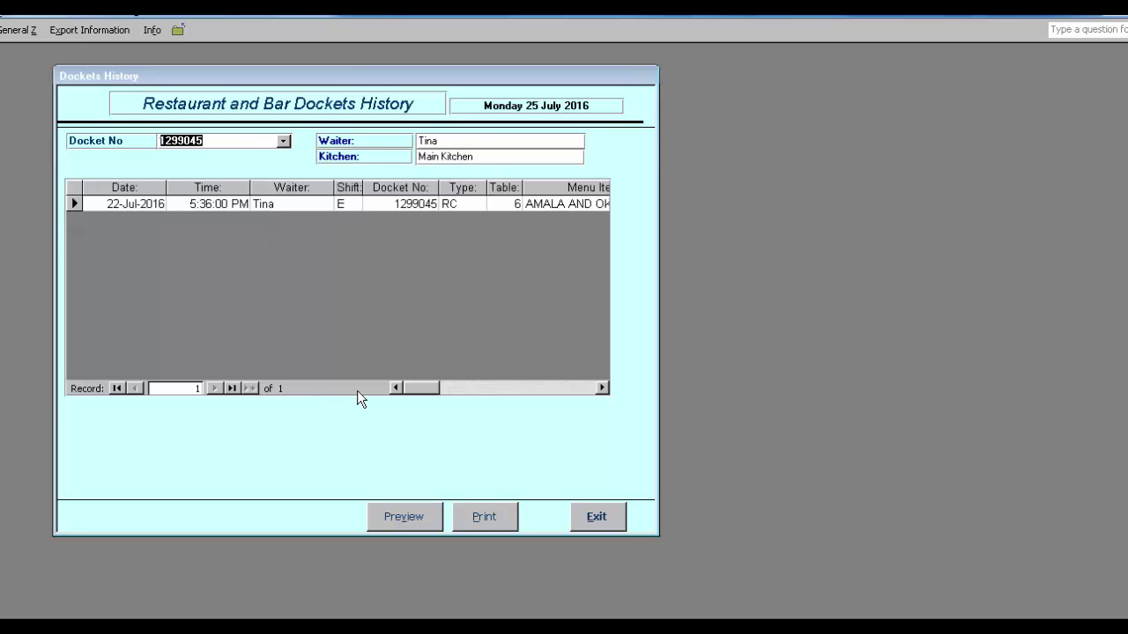
pyautogui.click(518, 389)
pyautogui.click(541, 390)
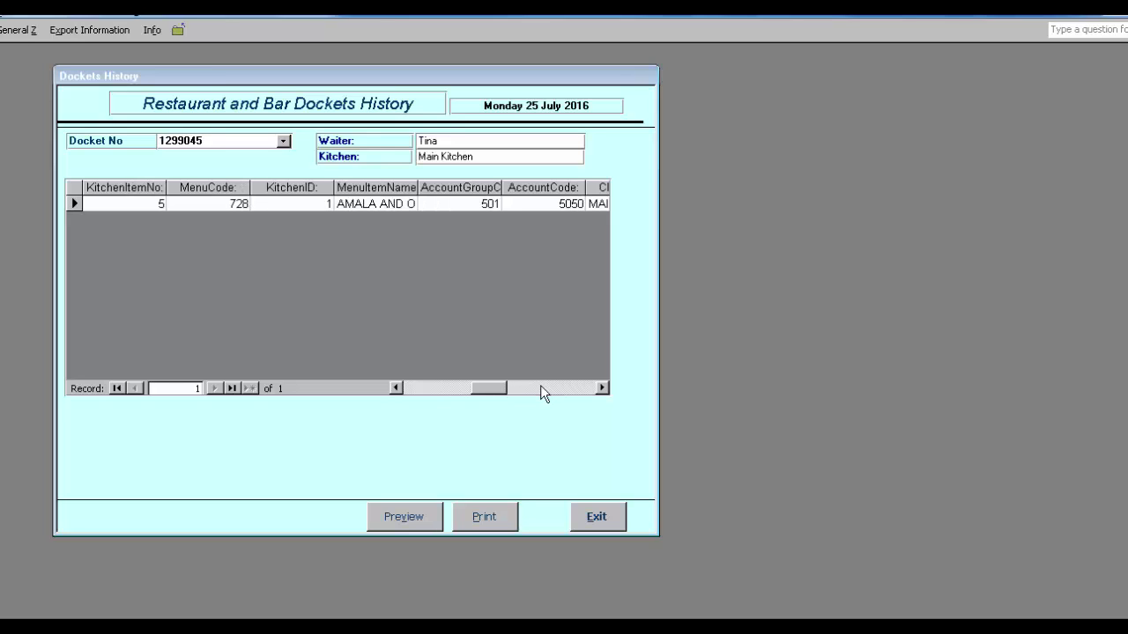
pyautogui.click(422, 392)
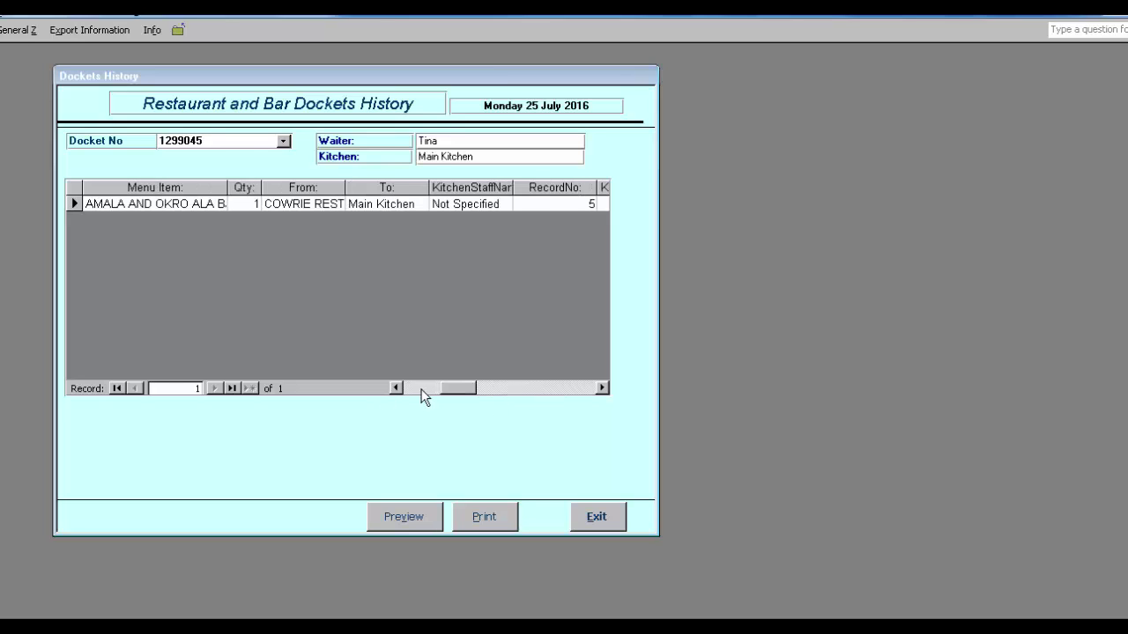
pyautogui.click(421, 391)
# - Preview the Current Docket report for the selected docket, enlarge the page to read it, and close it
pyautogui.click(398, 516)
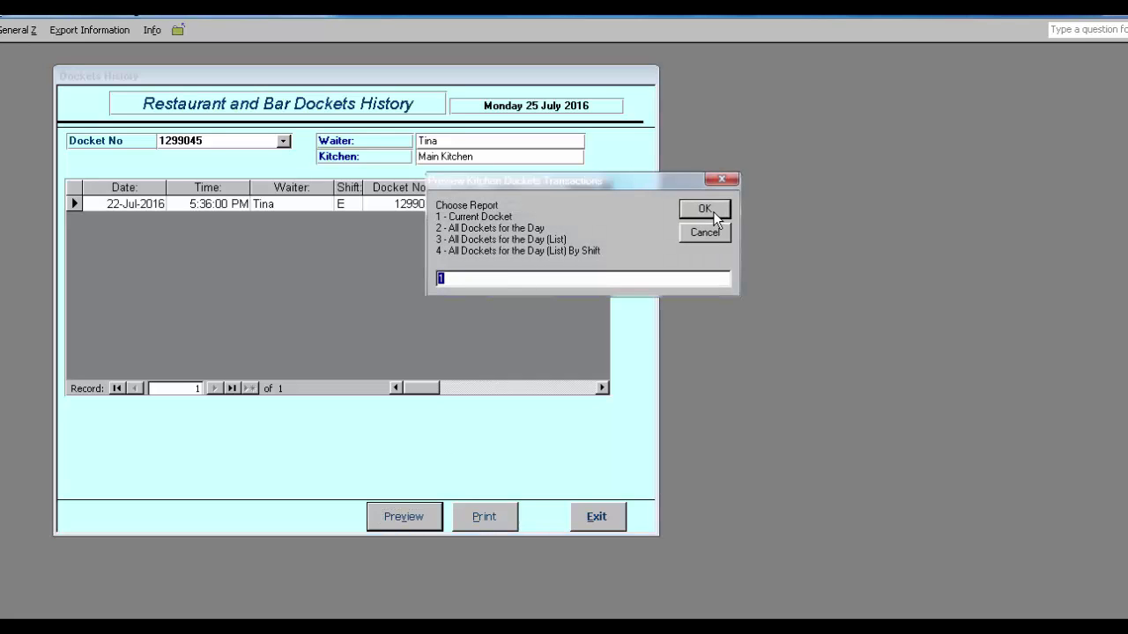
pyautogui.click(709, 211)
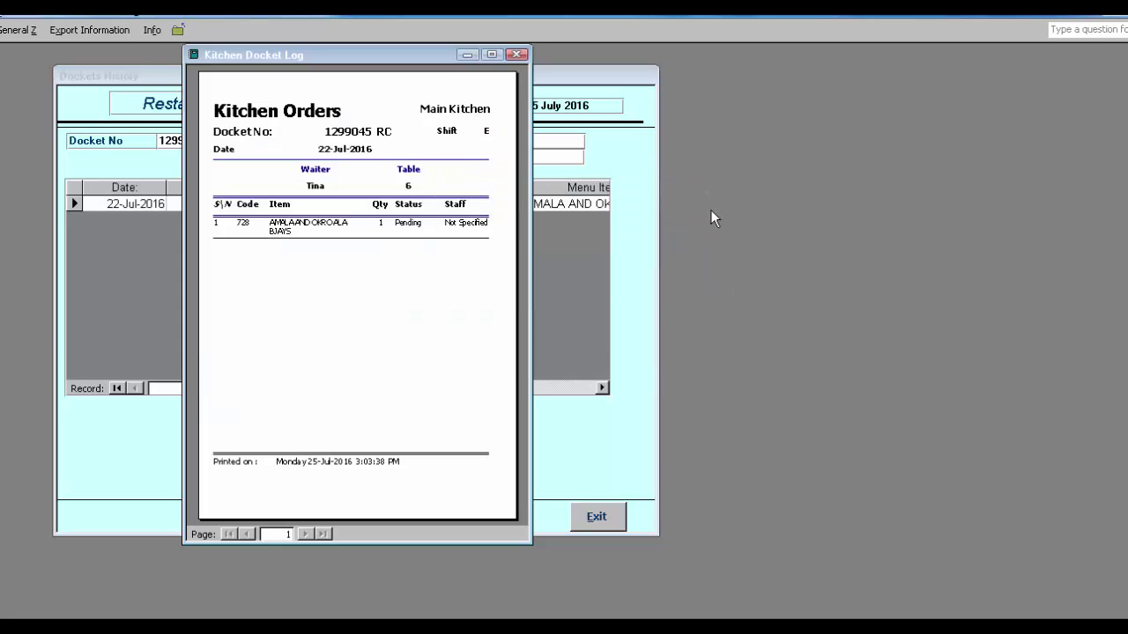
pyautogui.click(436, 115)
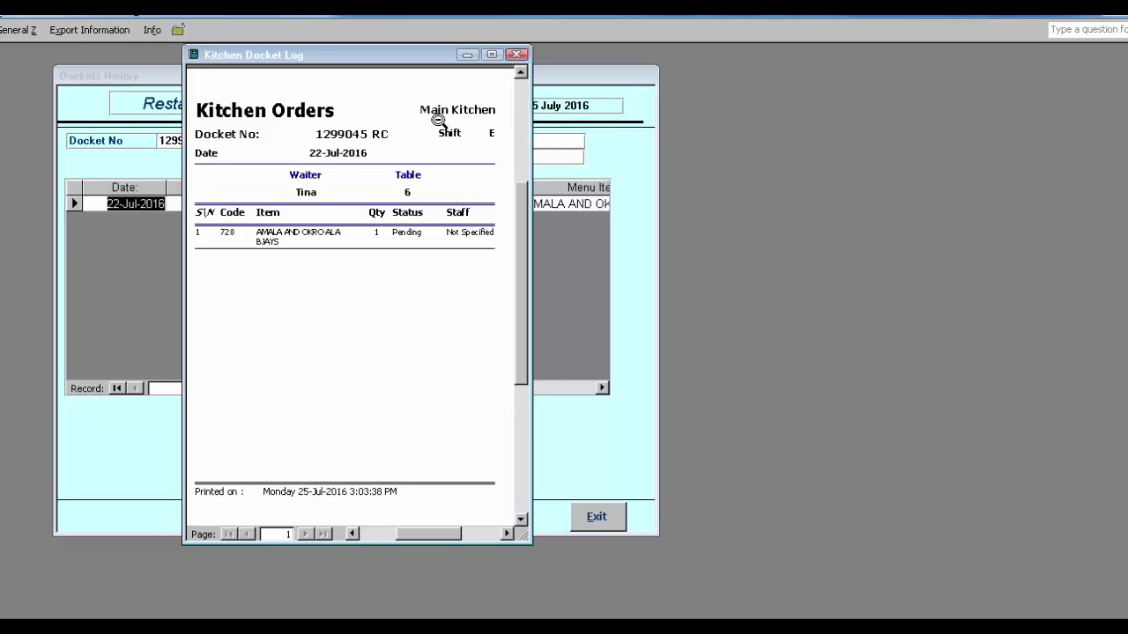
pyautogui.click(516, 54)
# - Preview option 2, All Dockets for the Day, enlarged through page 3, and leave the report and the dockets history
pyautogui.click(404, 523)
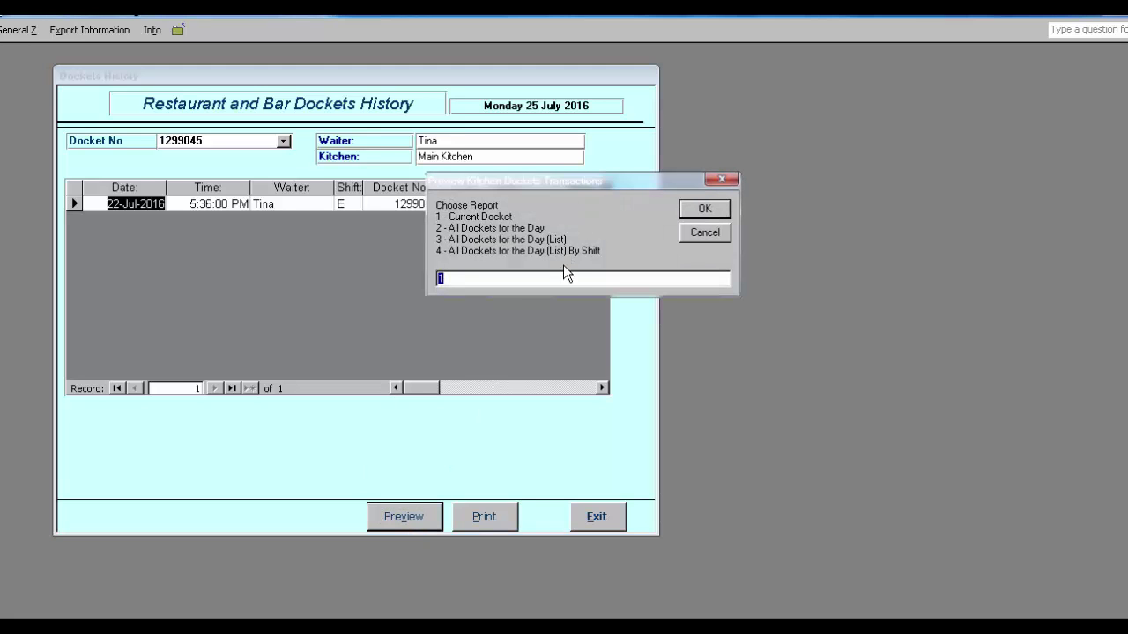
pyautogui.write('2')
pyautogui.click(705, 211)
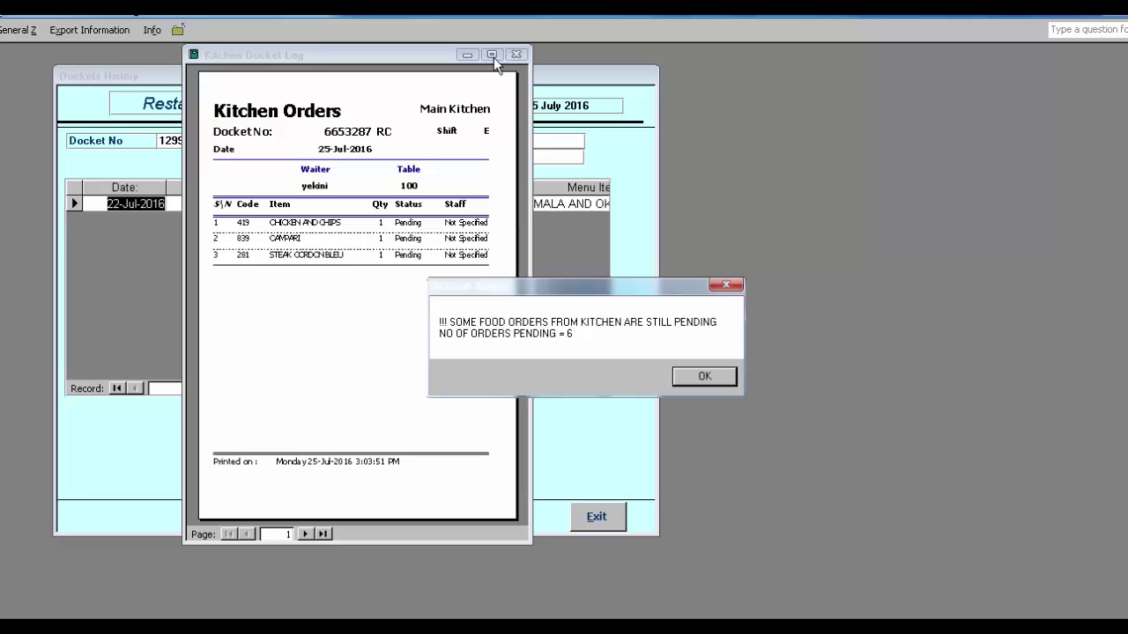
pyautogui.click(692, 378)
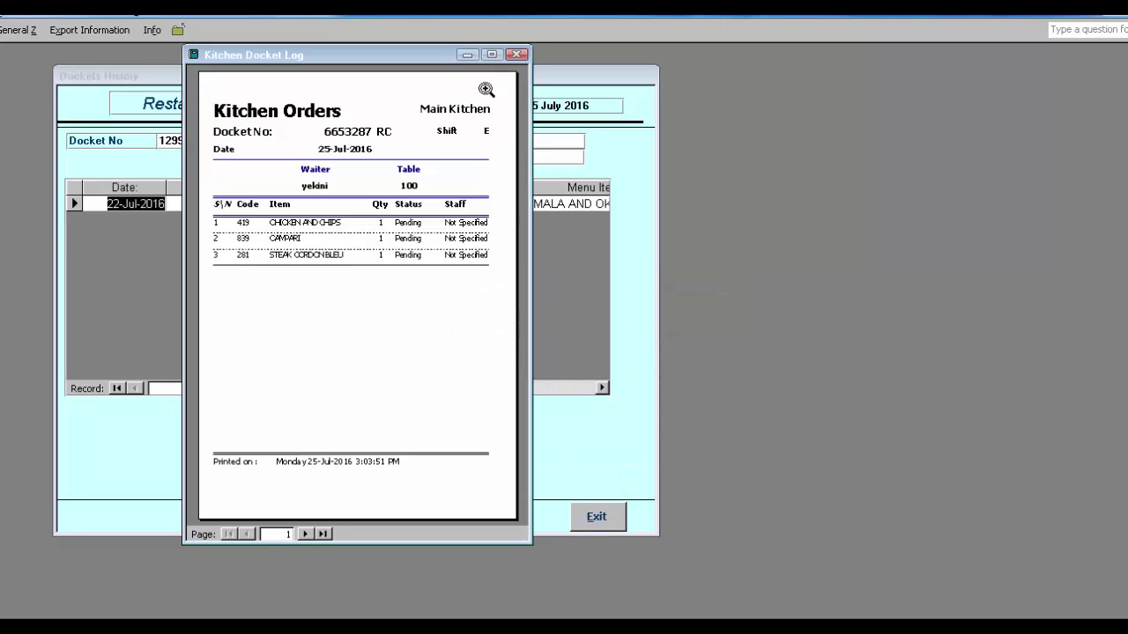
pyautogui.click(492, 54)
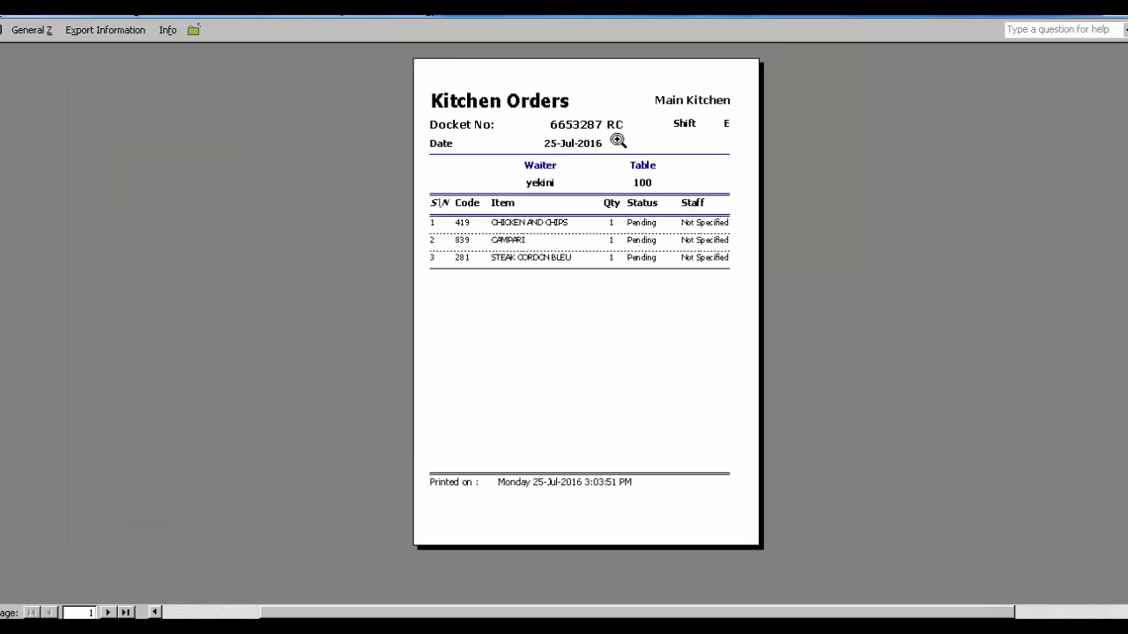
pyautogui.click(720, 377)
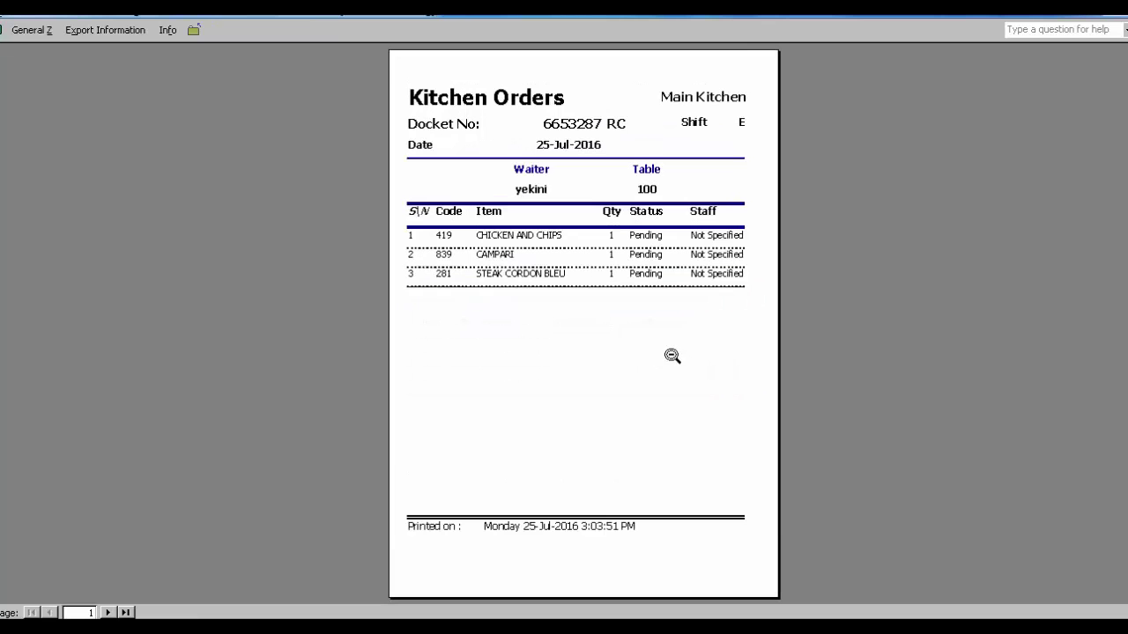
pyautogui.click(109, 612)
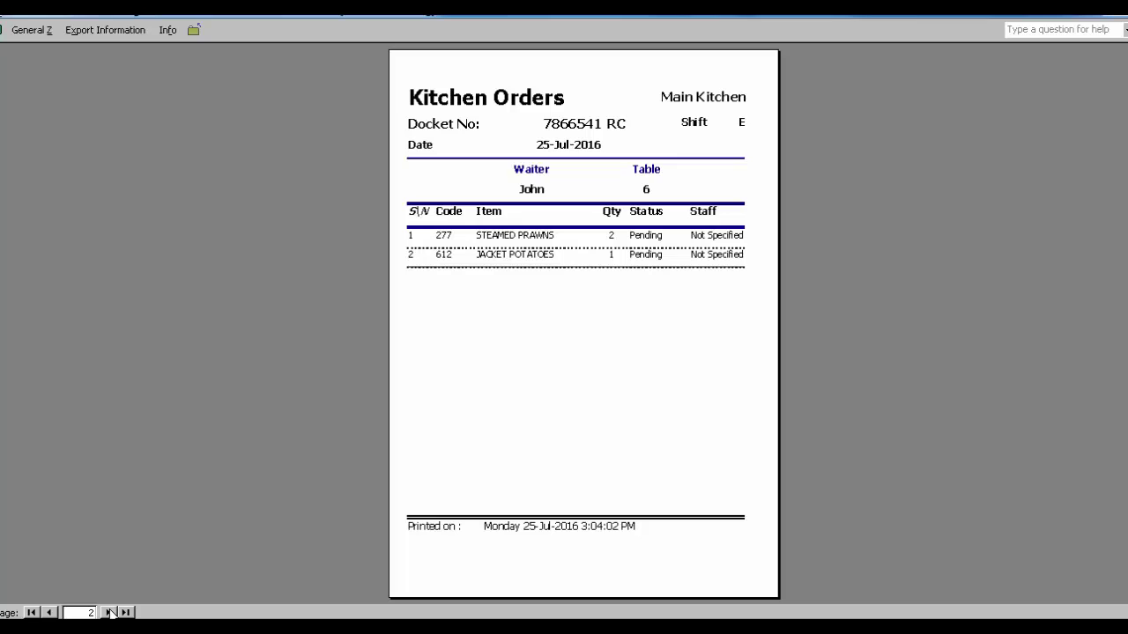
pyautogui.click(110, 612)
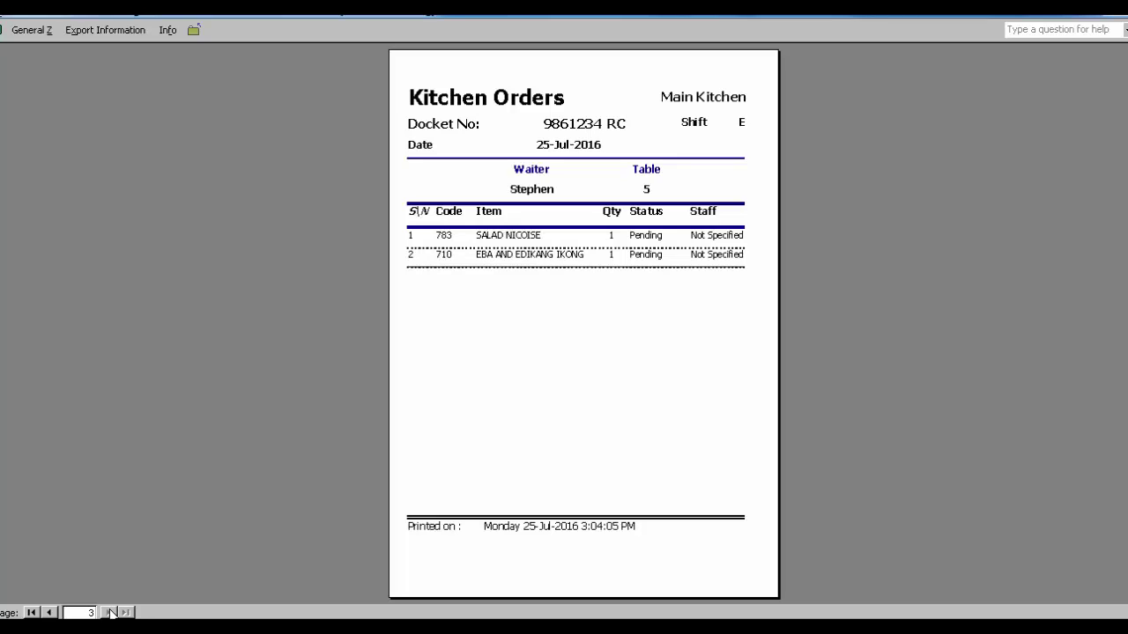
pyautogui.click(194, 32)
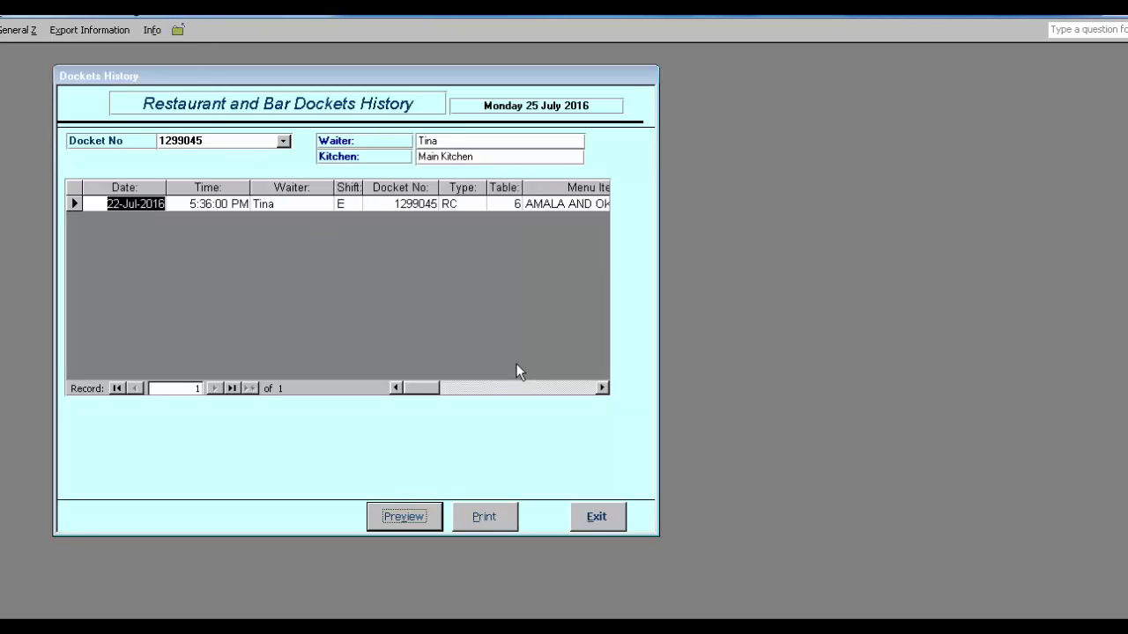
pyautogui.click(614, 511)
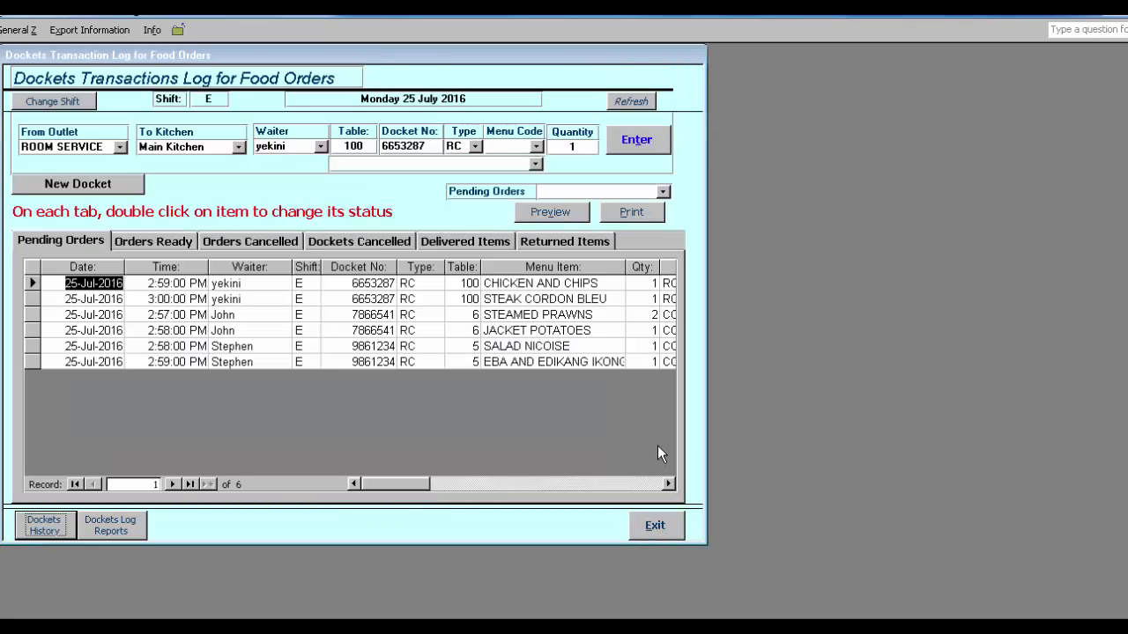
# - Preview the Dockets Log for Current Shift report on screen at enlarged size and close it
pyautogui.click(123, 526)
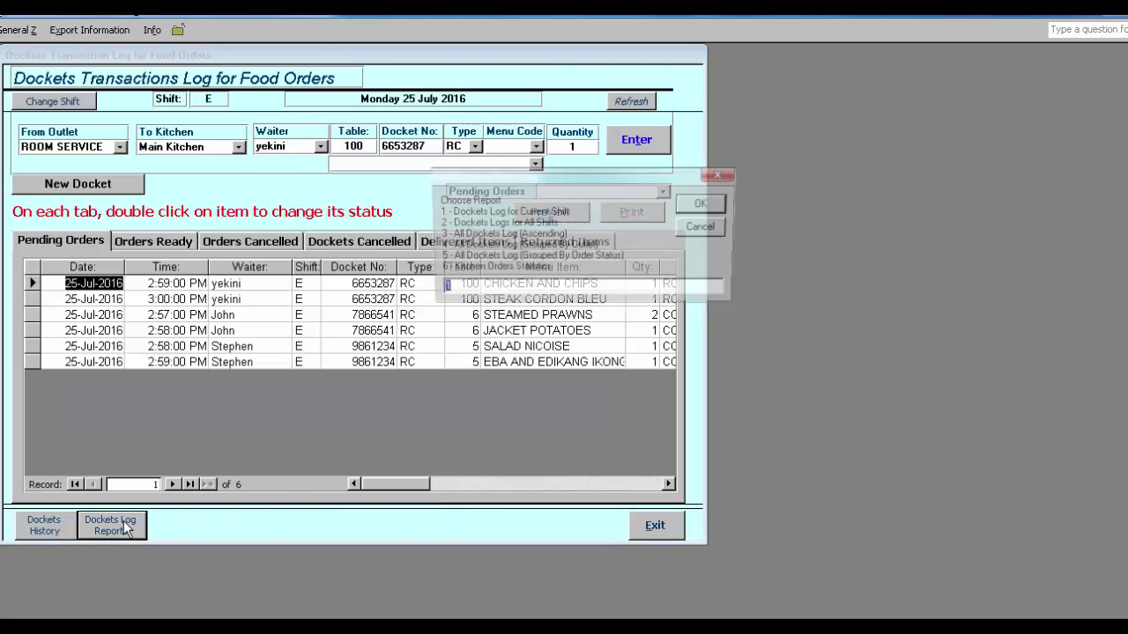
pyautogui.click(705, 204)
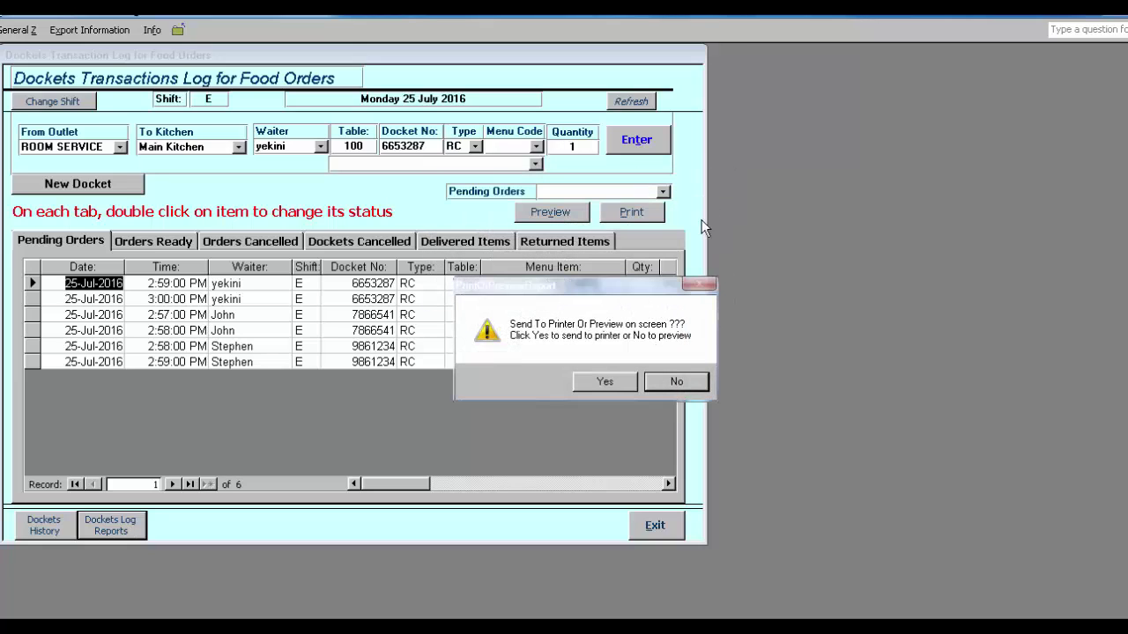
pyautogui.click(676, 383)
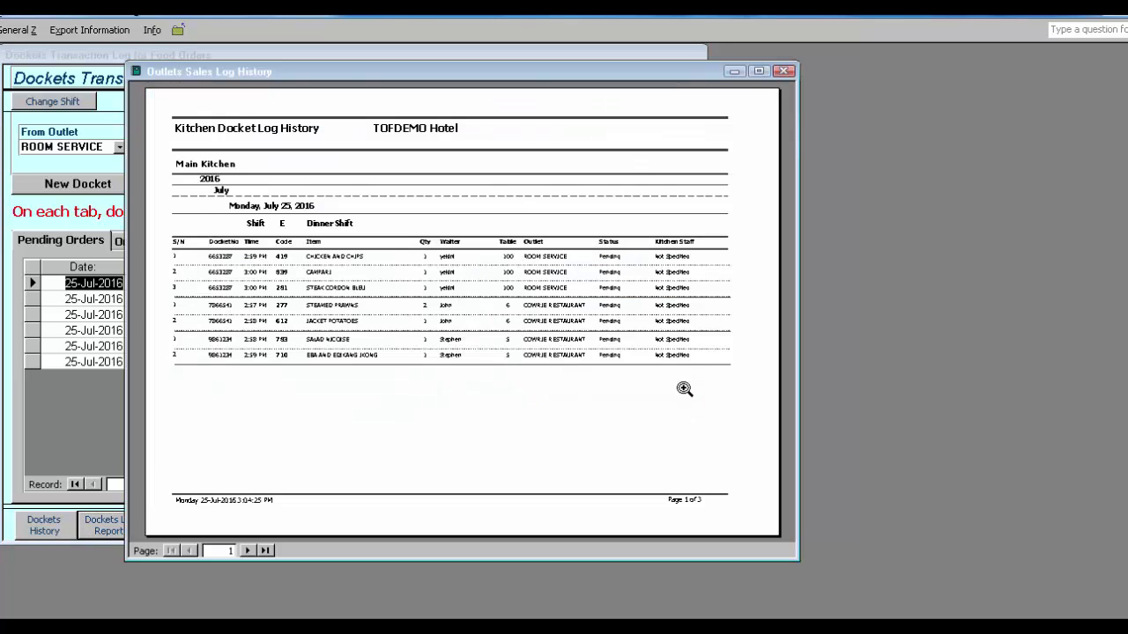
pyautogui.click(758, 72)
pyautogui.click(750, 108)
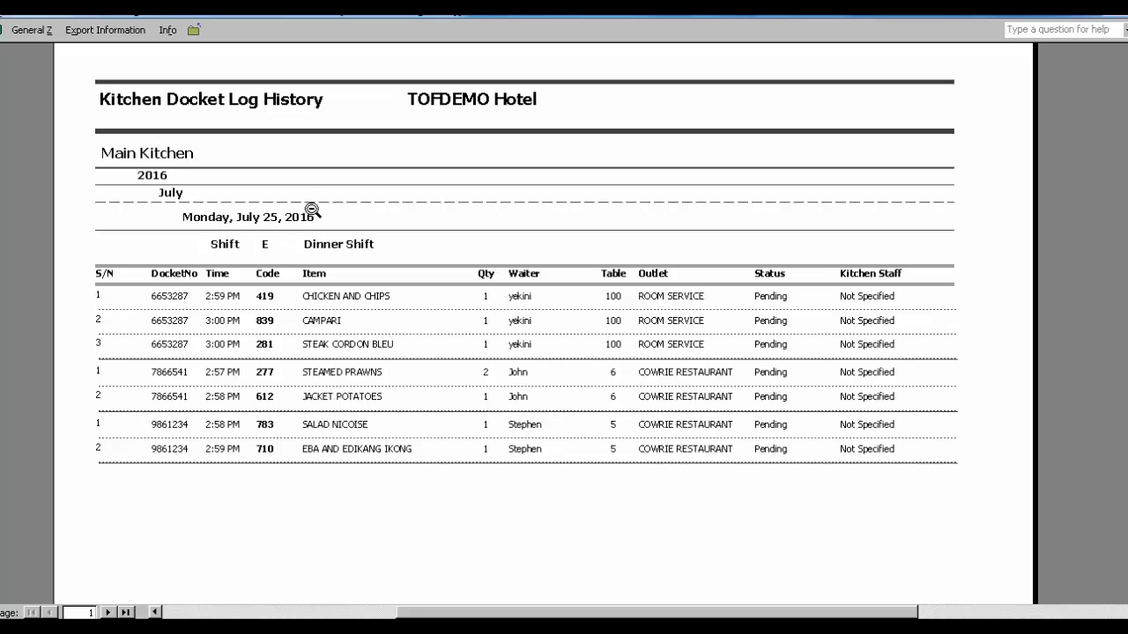
pyautogui.click(195, 33)
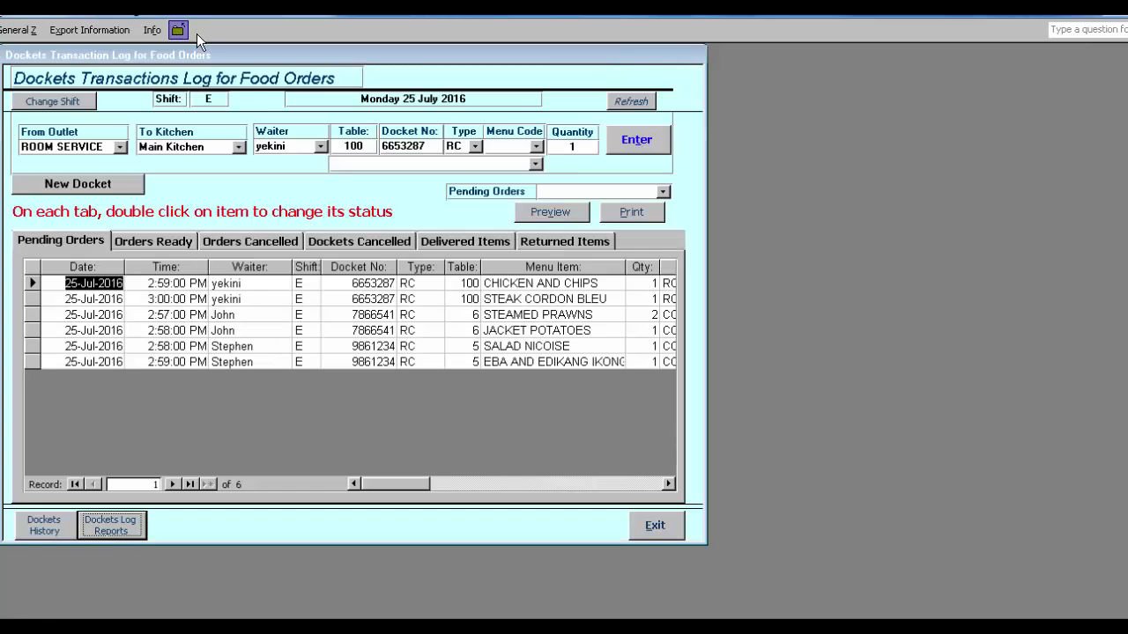
# - Close the food orders transaction log and exit the Sales Outlets application, confirming the exit
pyautogui.click(656, 527)
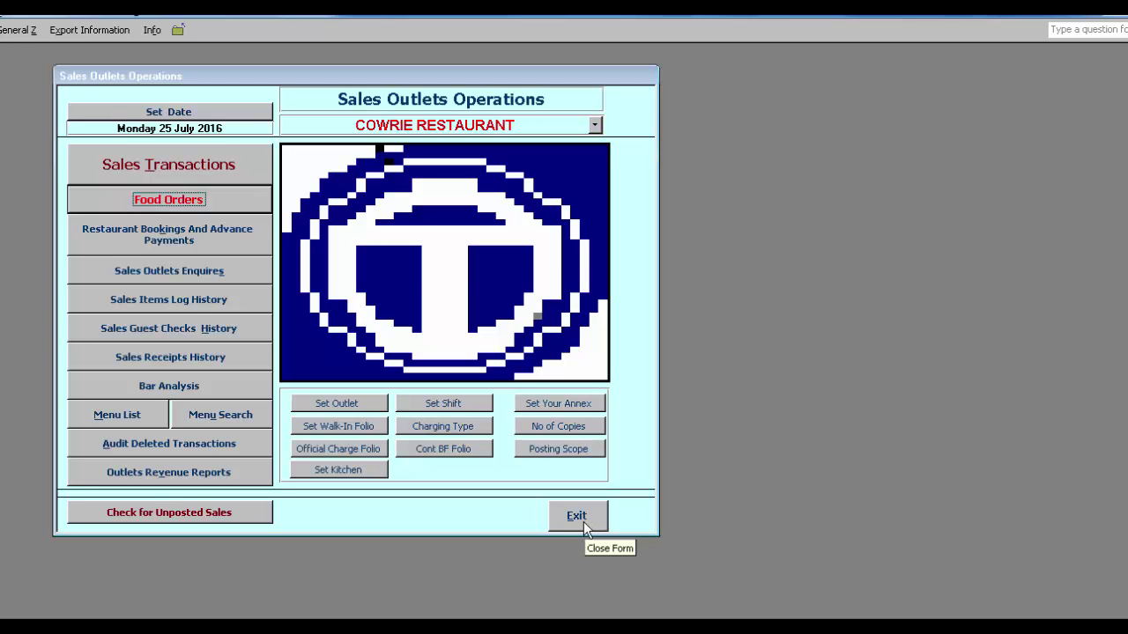
pyautogui.click(584, 521)
pyautogui.click(596, 528)
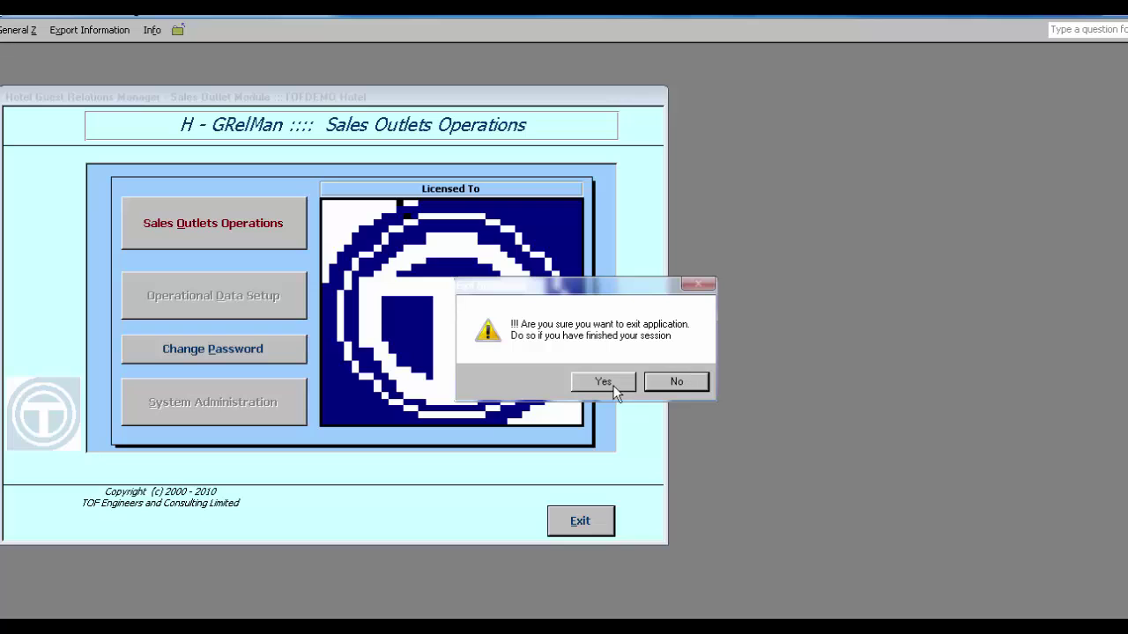
pyautogui.click(614, 386)
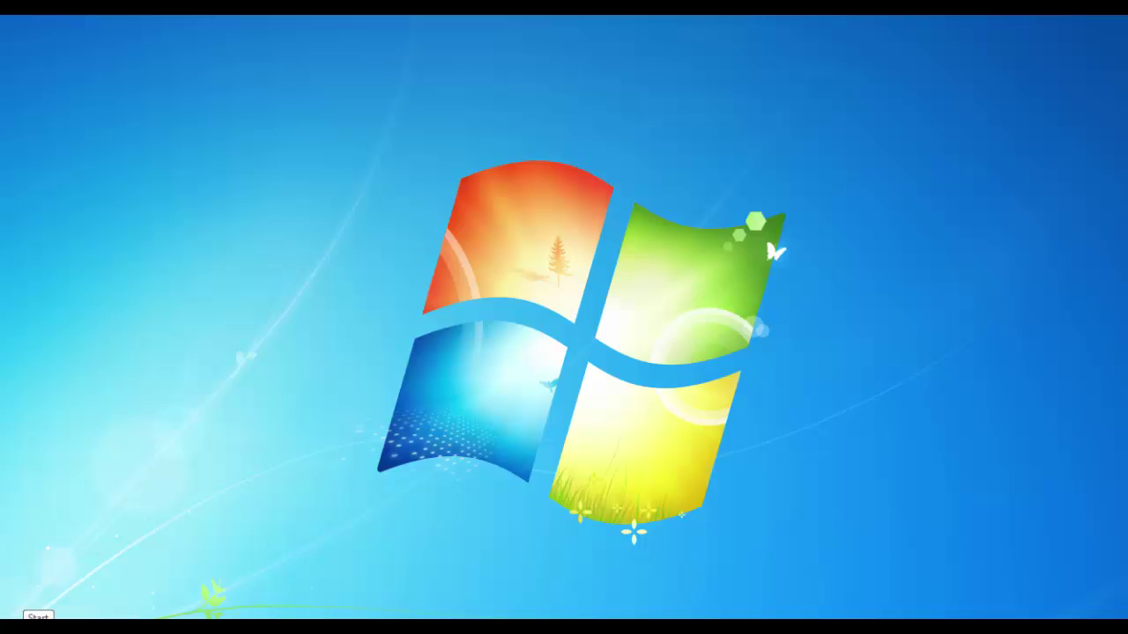
# - Launch the Kitchen Module from the HGRELMAN DEMO Enterprise Edition program group
pyautogui.click(20, 616)
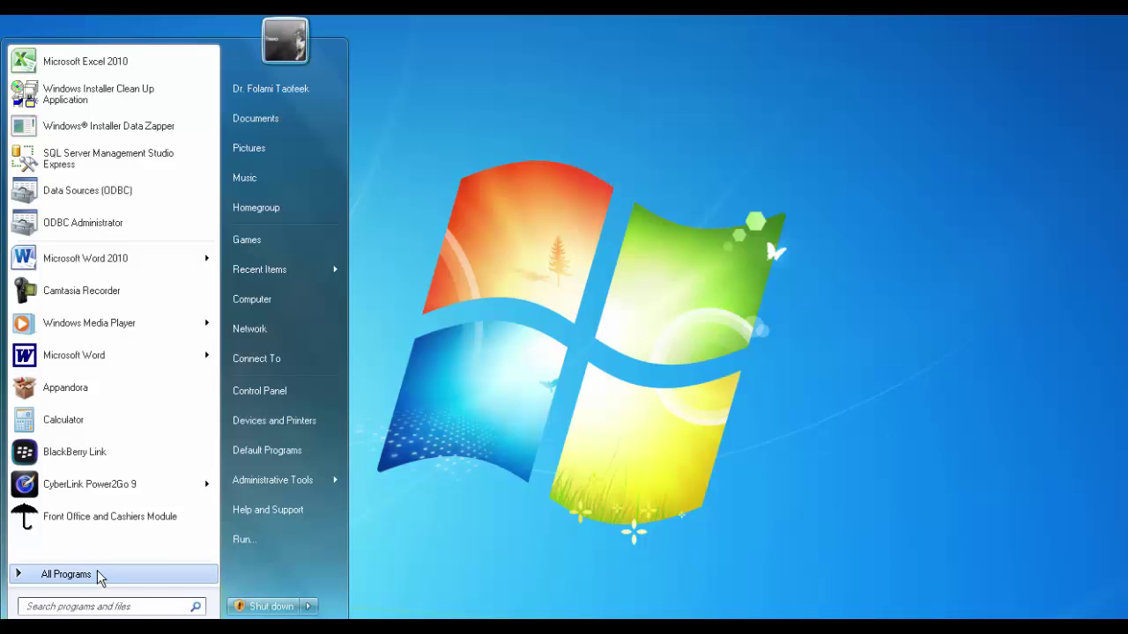
pyautogui.click(66, 574)
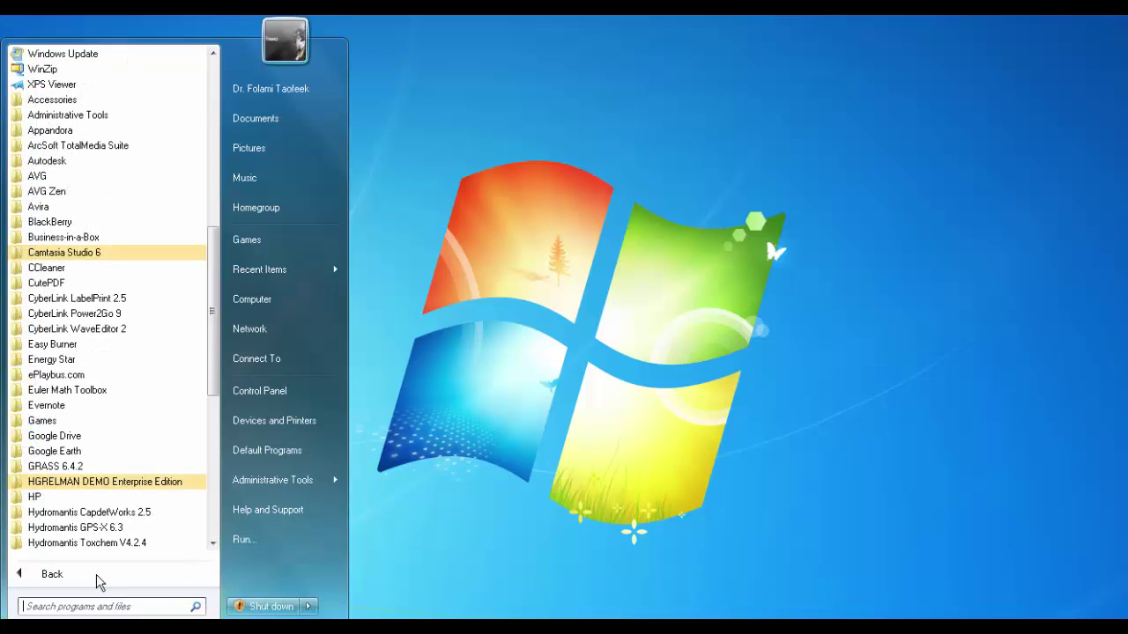
pyautogui.click(112, 487)
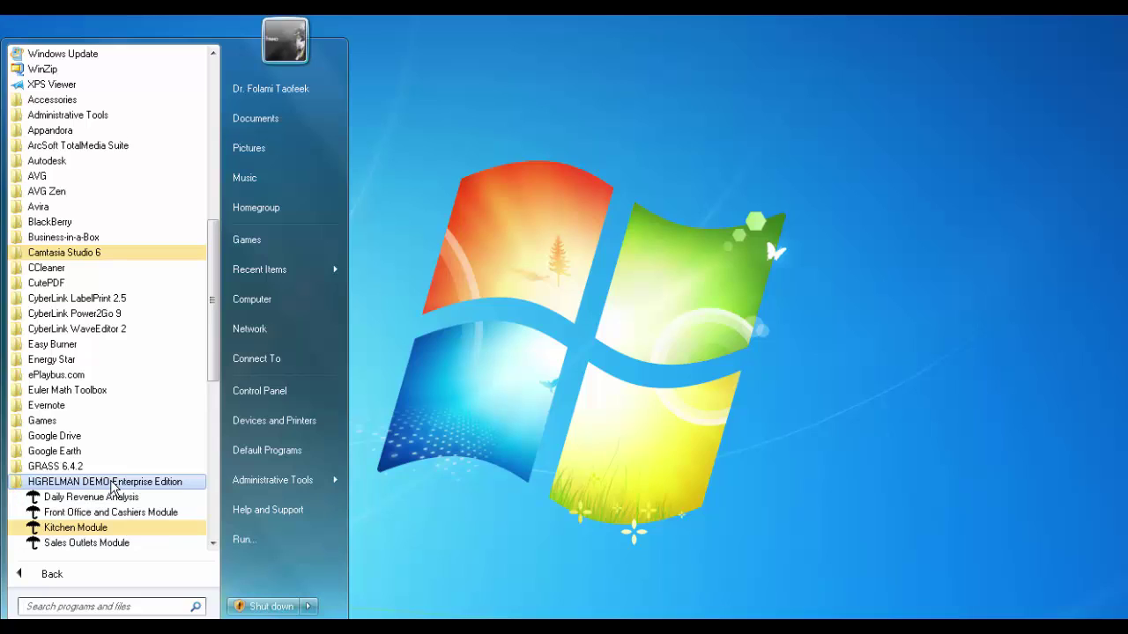
pyautogui.click(75, 528)
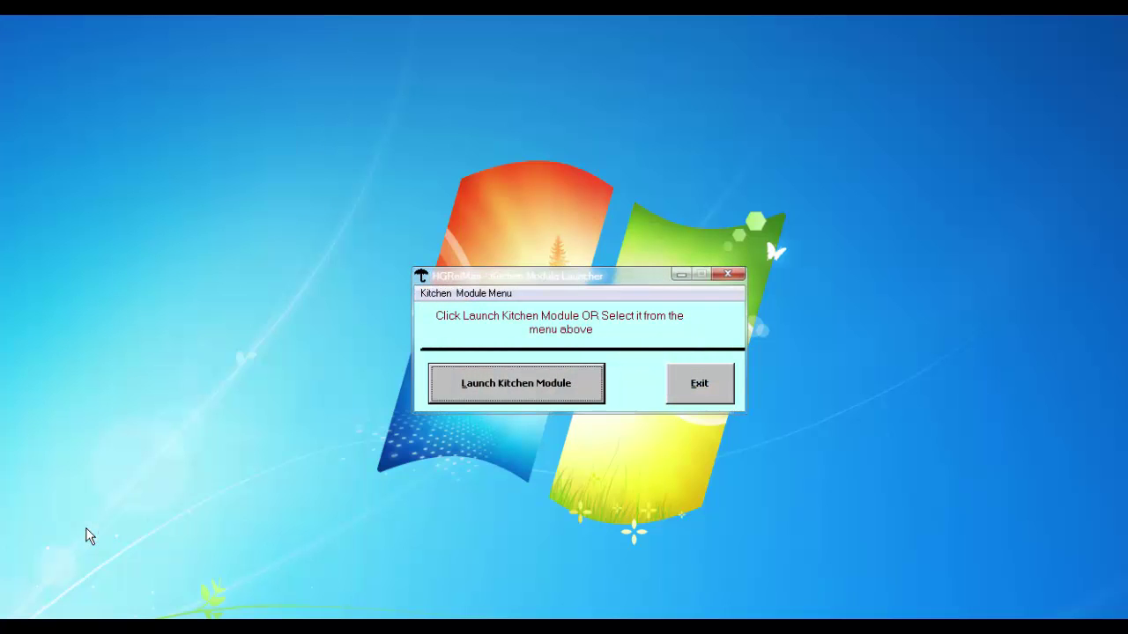
pyautogui.click(527, 385)
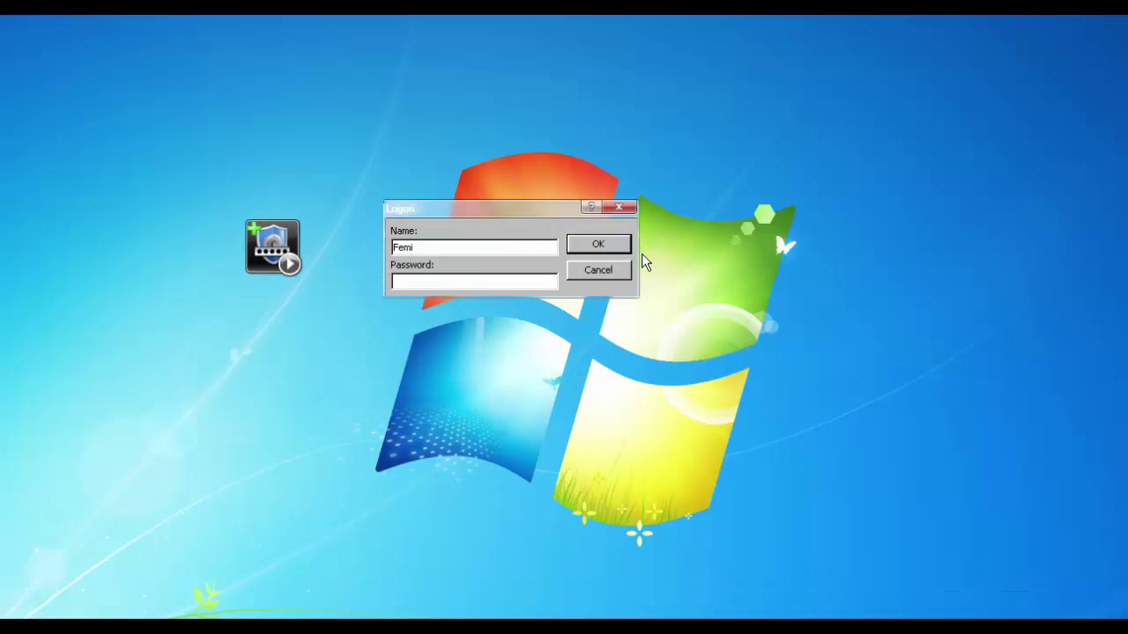
# - Log on with the prefilled user name and open the Kitchen Docket Transactions for the Main Kitchen
pyautogui.click(607, 247)
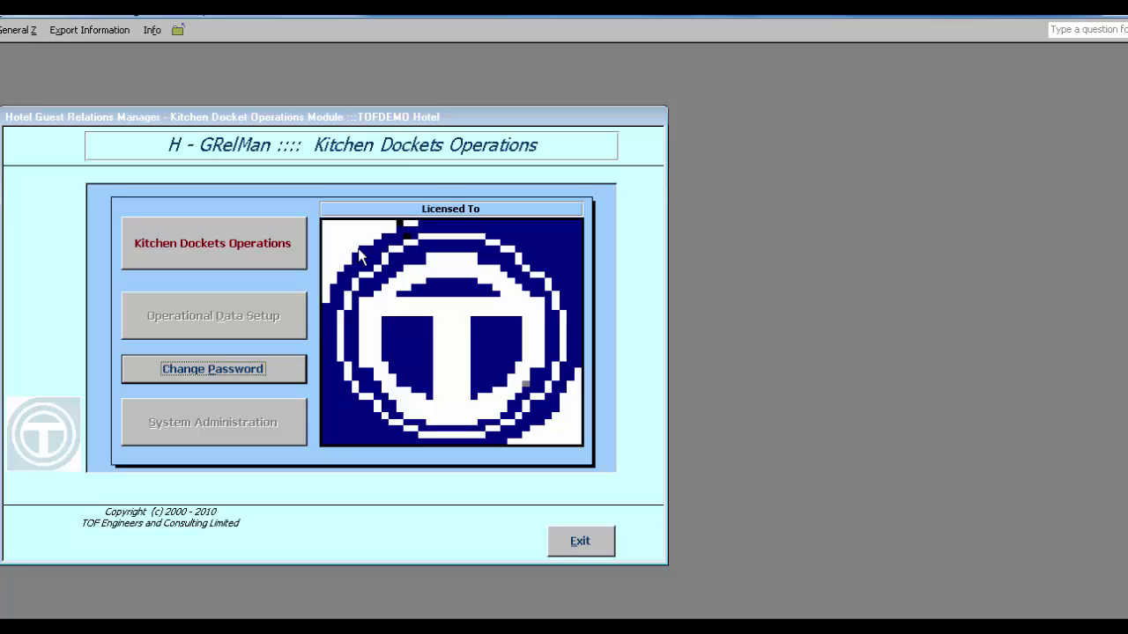
pyautogui.click(227, 242)
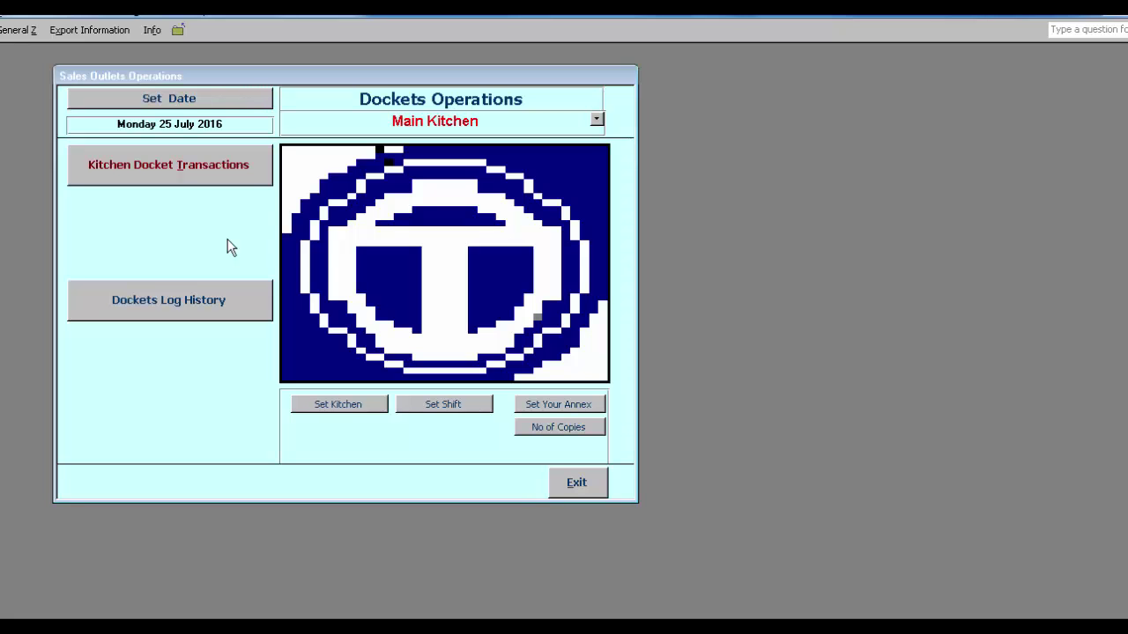
pyautogui.click(212, 167)
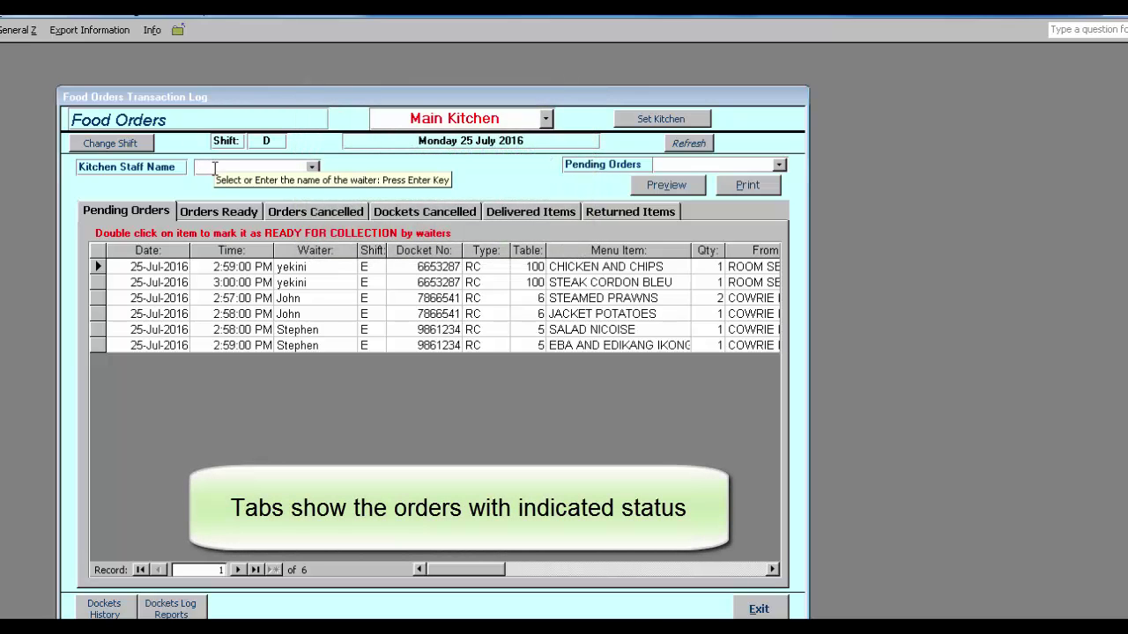
# - Review the Main Kitchen's pending, ready, cancelled, docket-cancelled, delivered and returned order lists, ending on the pending orders
pyautogui.click(113, 212)
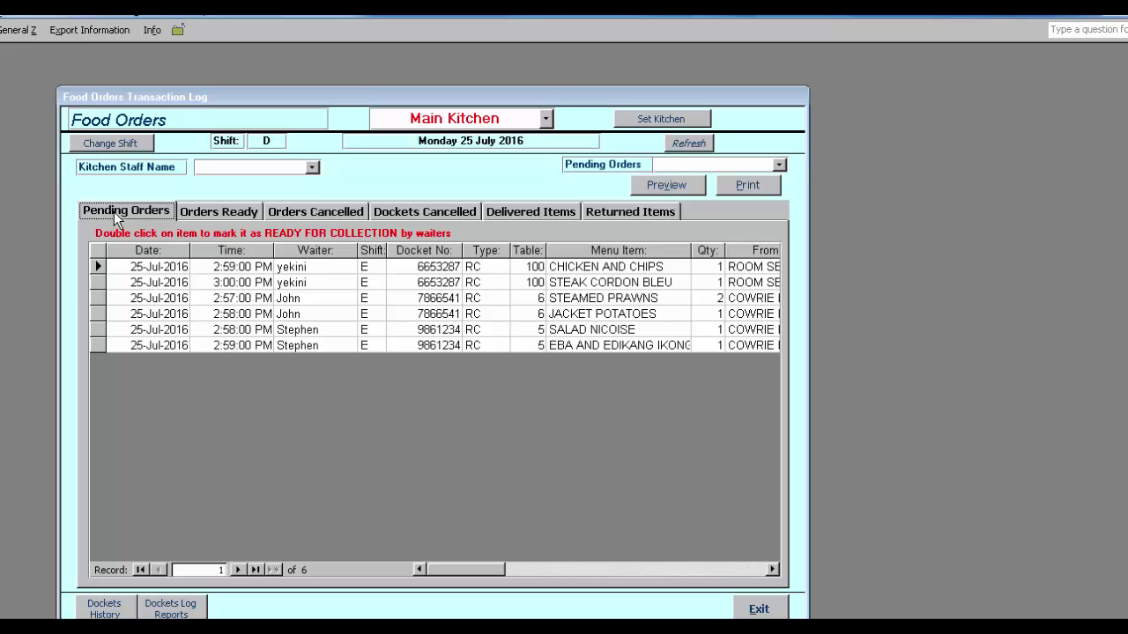
pyautogui.click(219, 211)
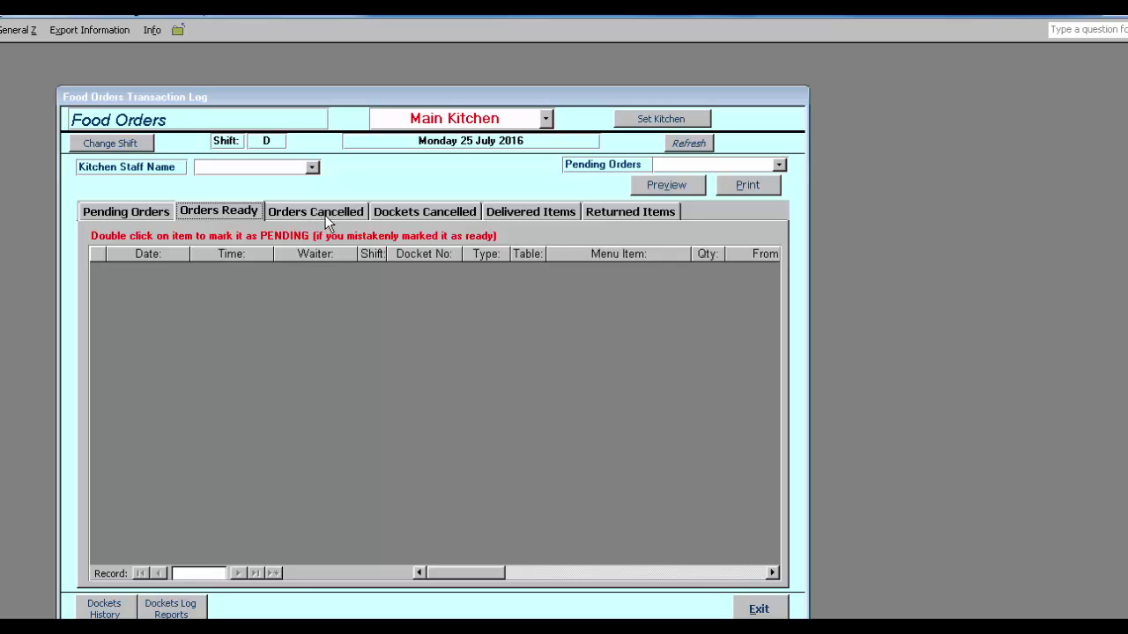
pyautogui.click(350, 212)
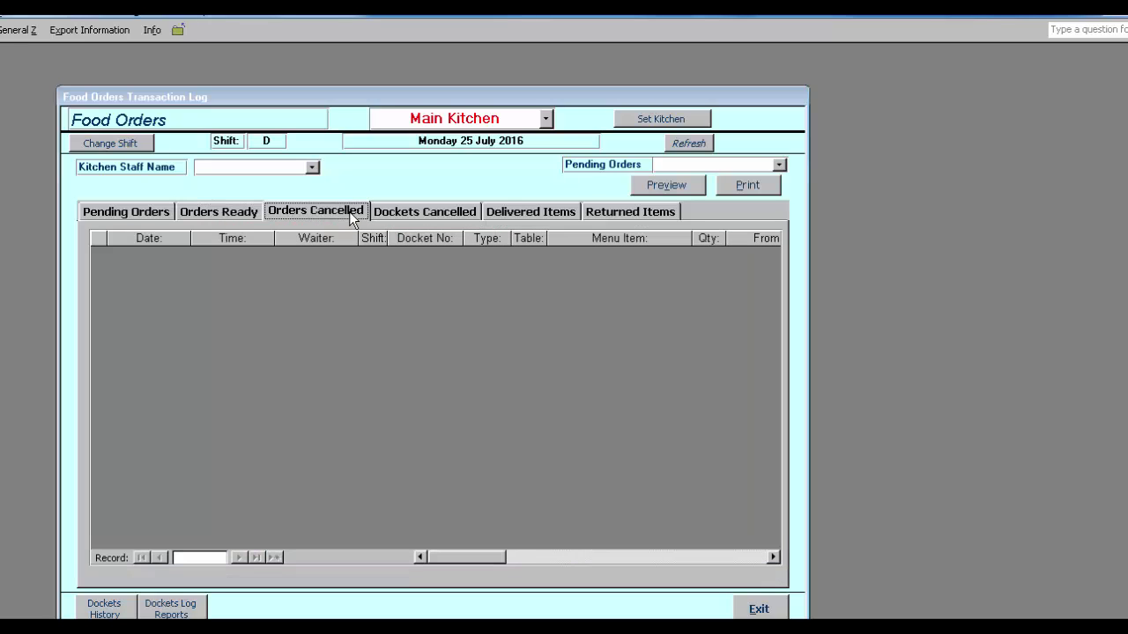
pyautogui.click(465, 210)
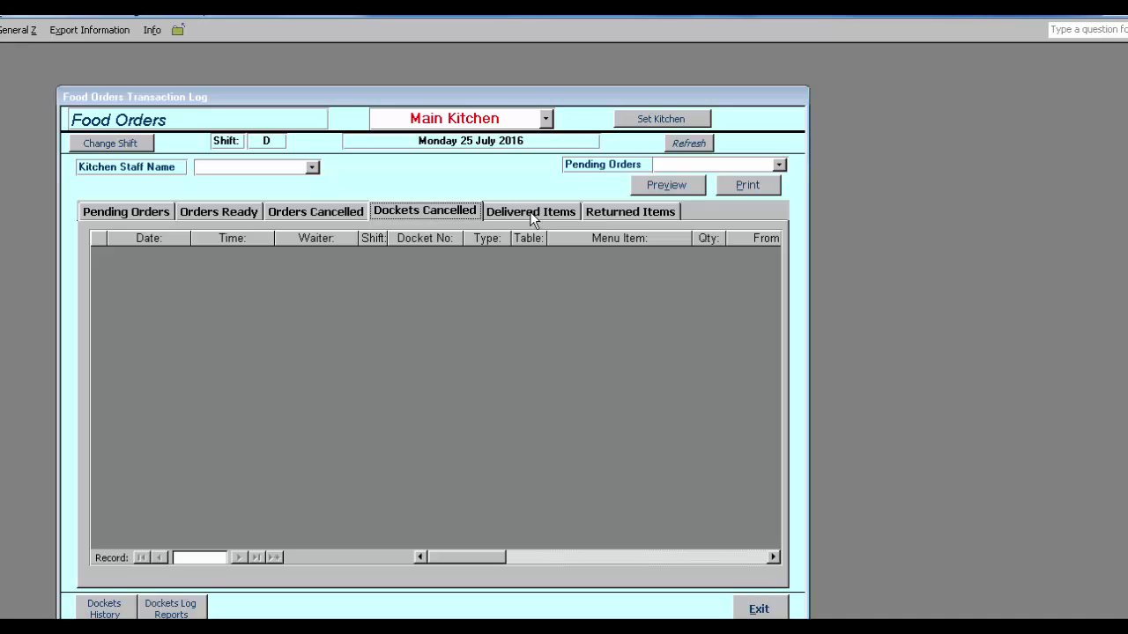
pyautogui.click(529, 213)
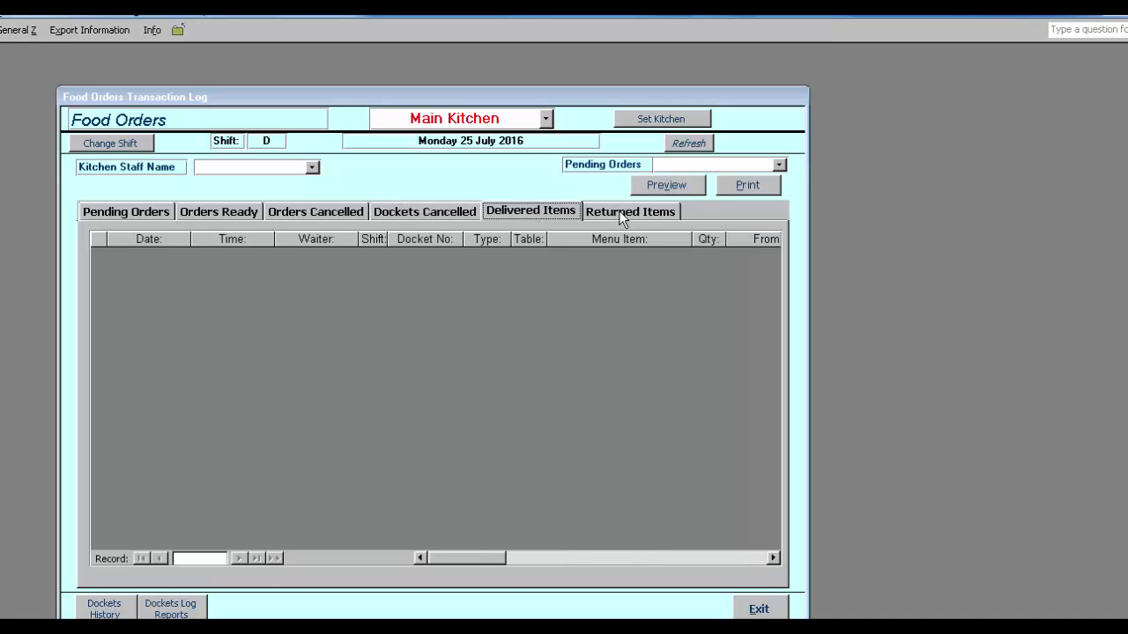
pyautogui.click(620, 213)
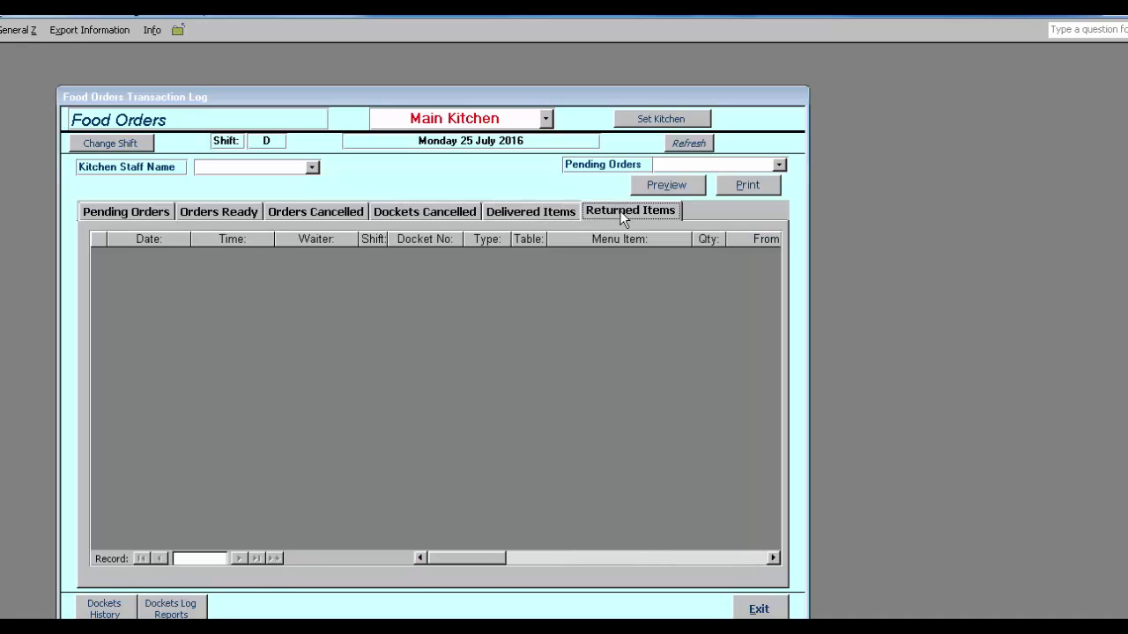
pyautogui.click(133, 214)
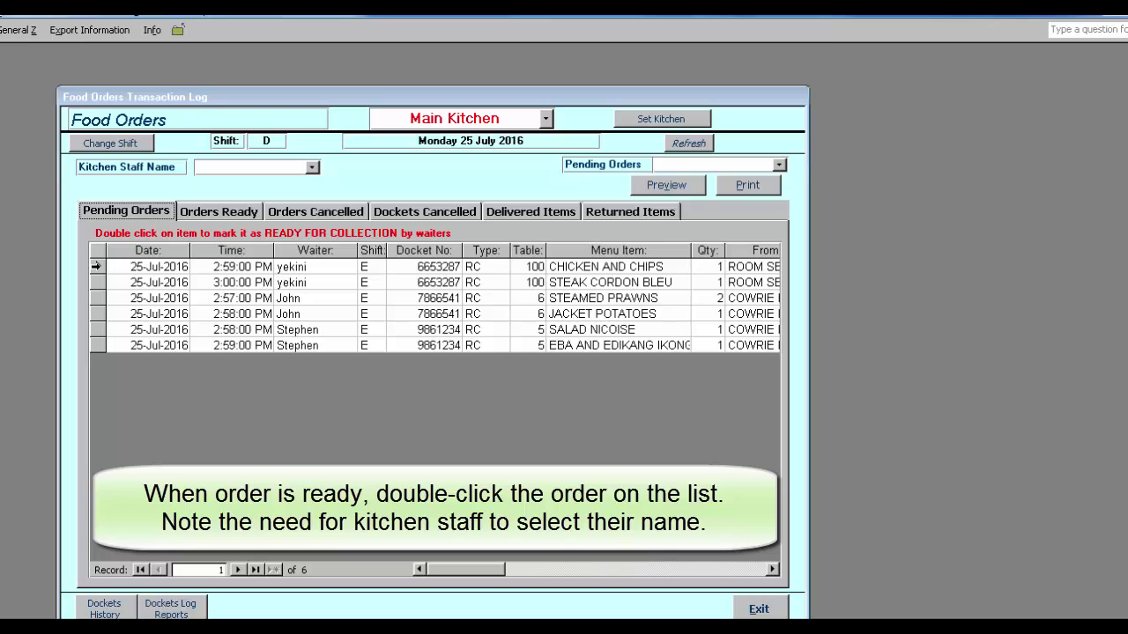
# - Specify the kitchen staff name and mark the pending CHICKEN AND CHIPS order as ready for collection
pyautogui.doubleClick(617, 266)
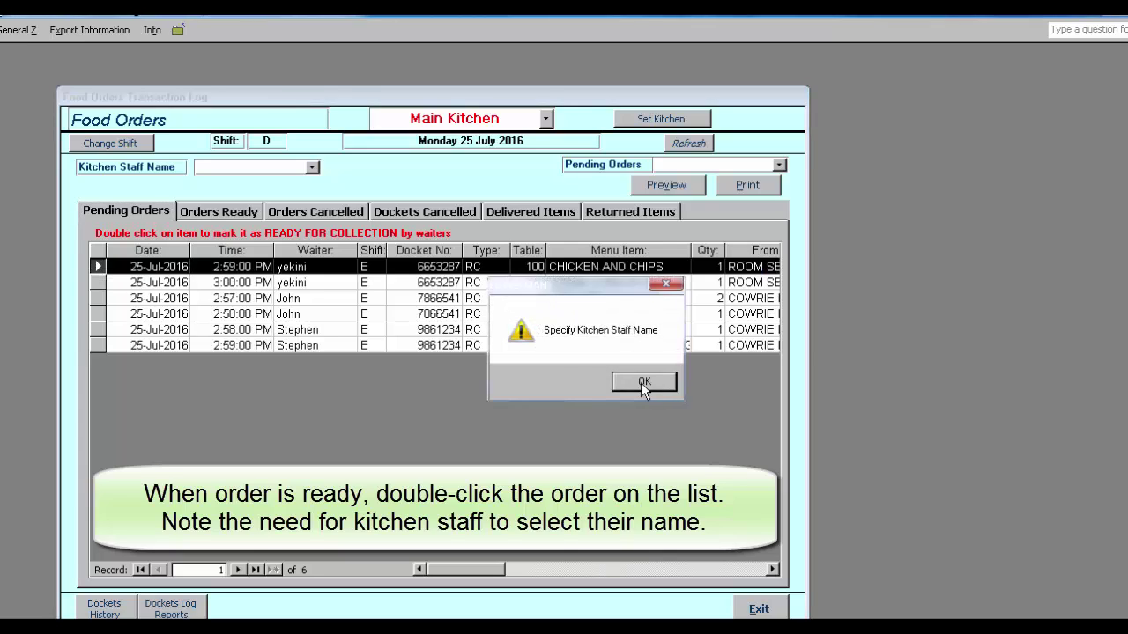
pyautogui.click(642, 383)
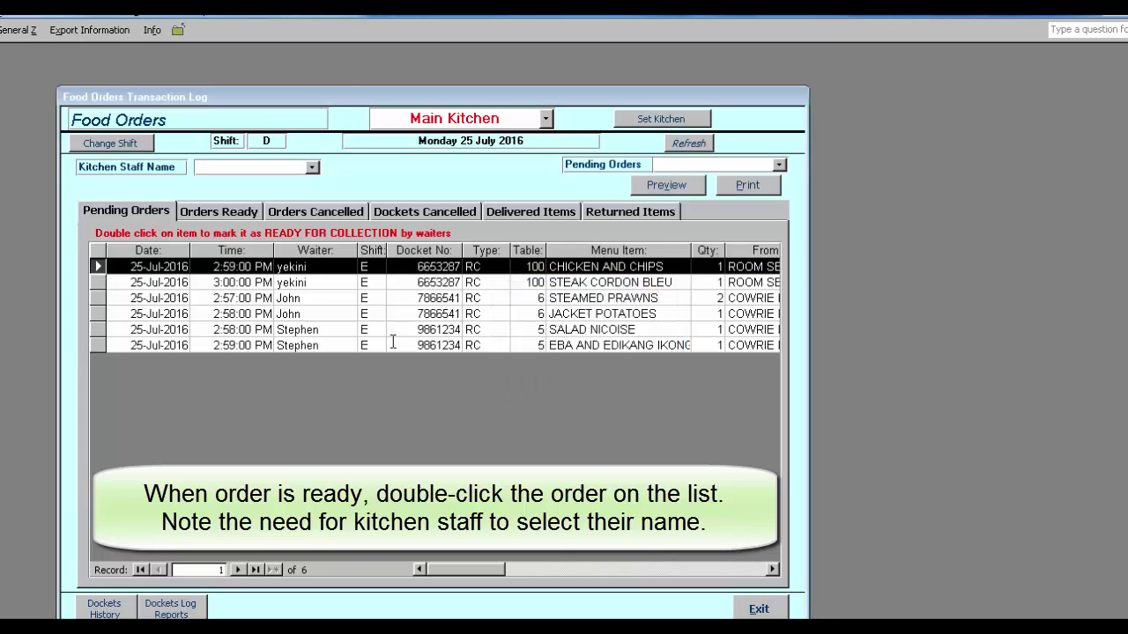
pyautogui.click(313, 167)
pyautogui.click(277, 185)
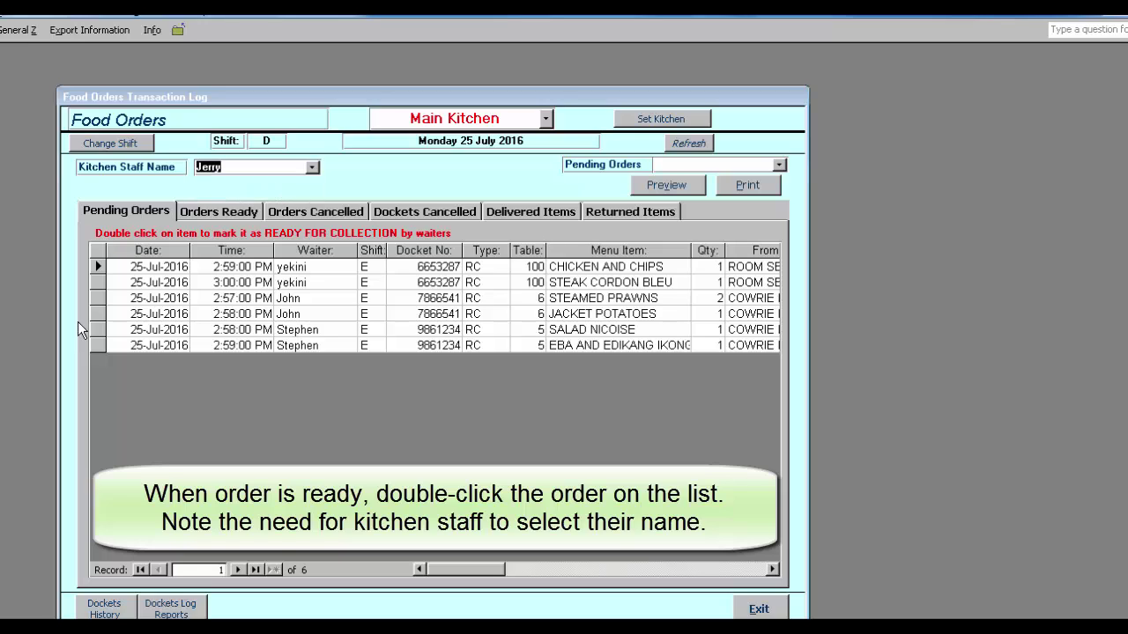
pyautogui.doubleClick(102, 266)
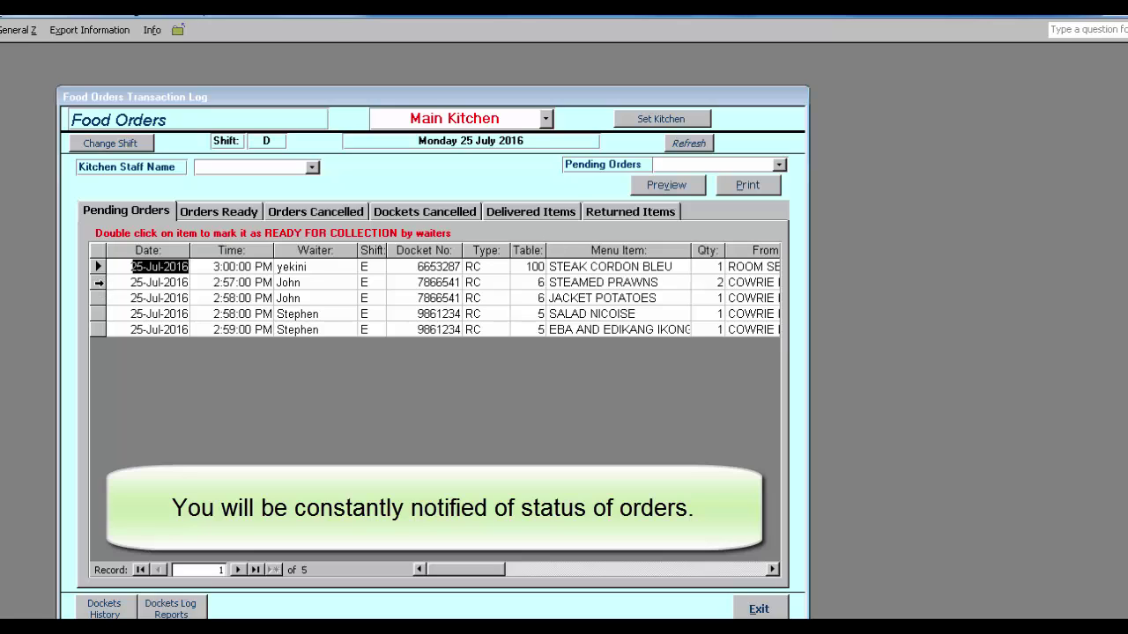
# - Try to mark the pending STEAMED PRAWNS order as ready for collection, dismissing the notices
pyautogui.doubleClick(98, 283)
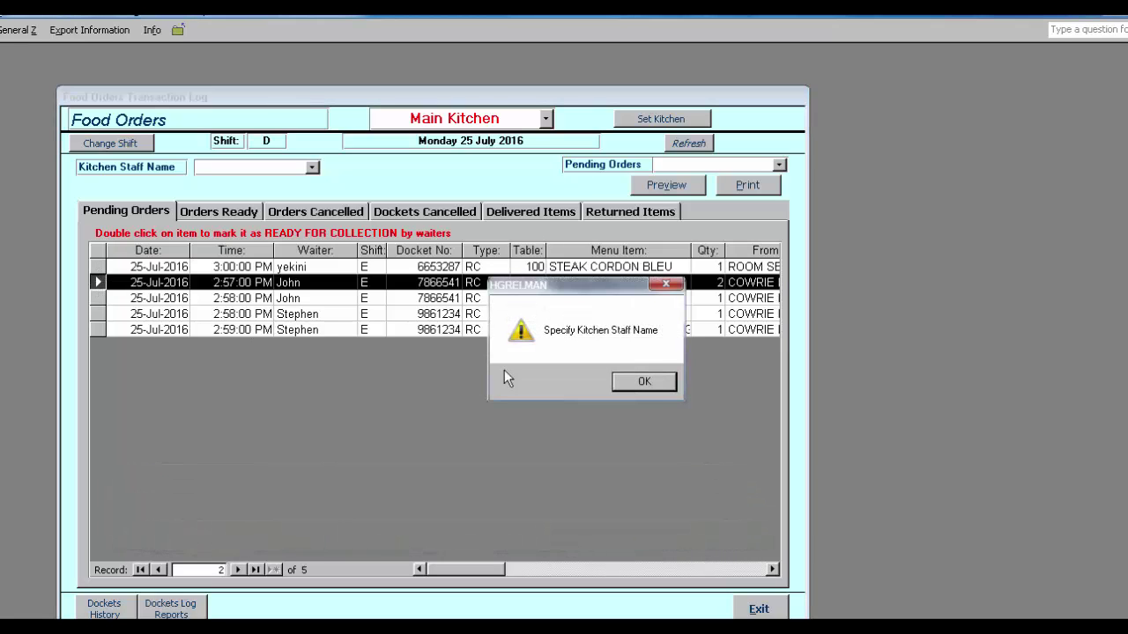
pyautogui.click(650, 383)
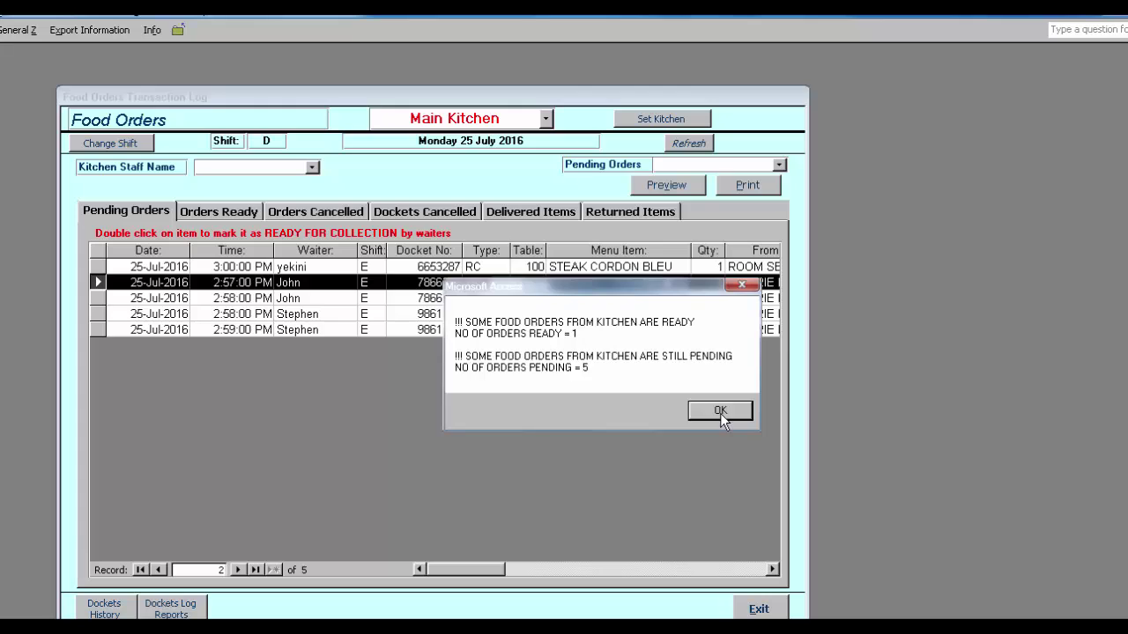
pyautogui.click(720, 412)
pyautogui.click(646, 381)
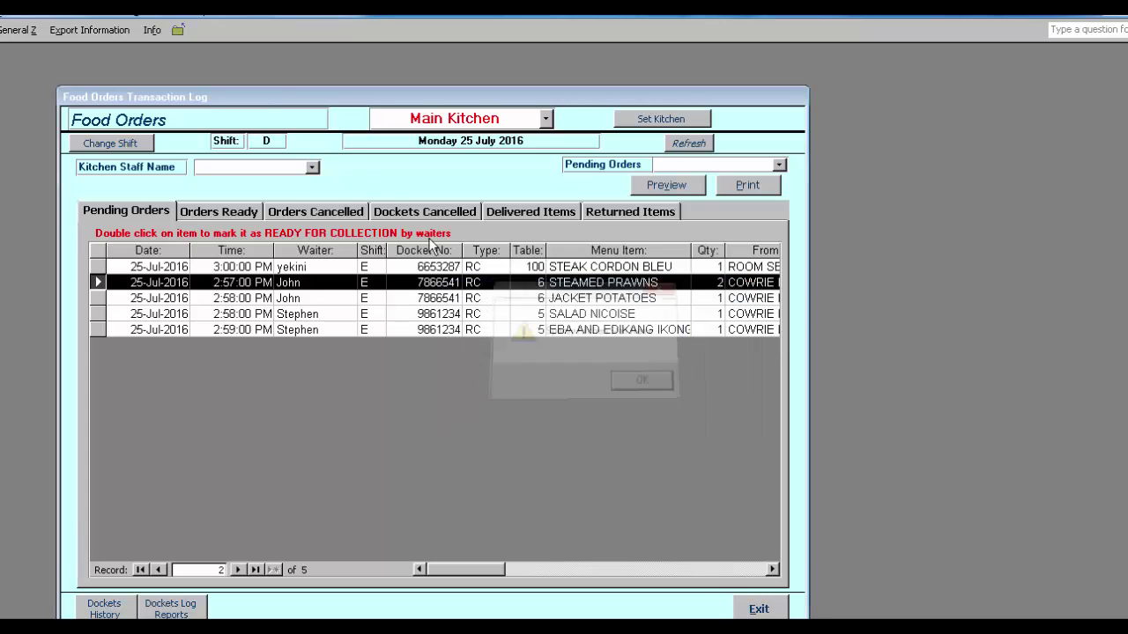
pyautogui.click(313, 168)
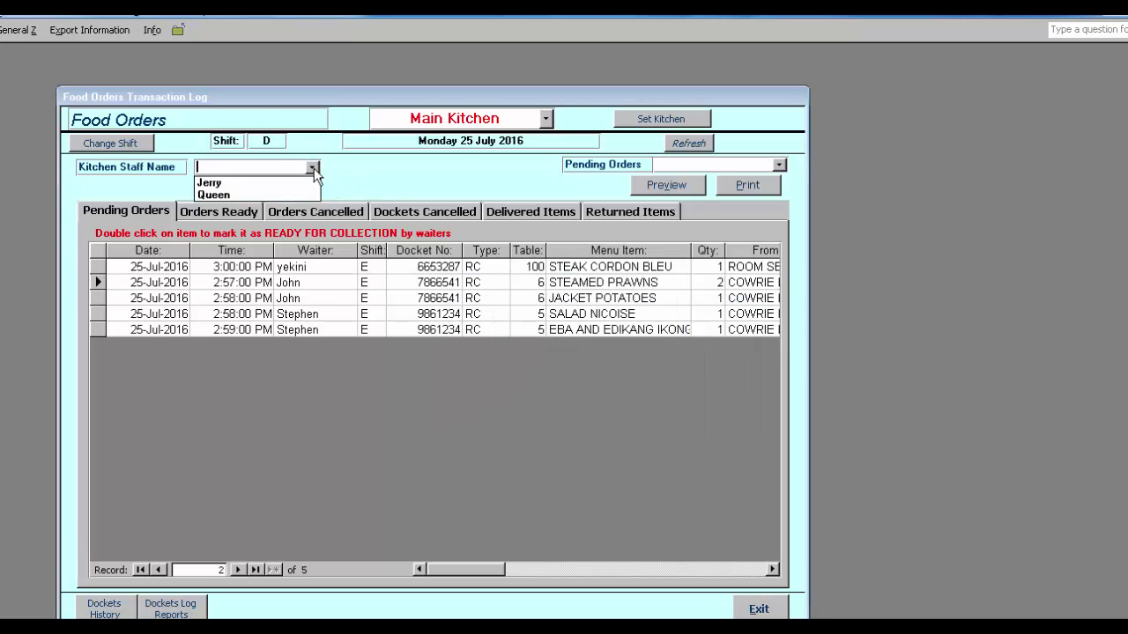
pyautogui.click(278, 192)
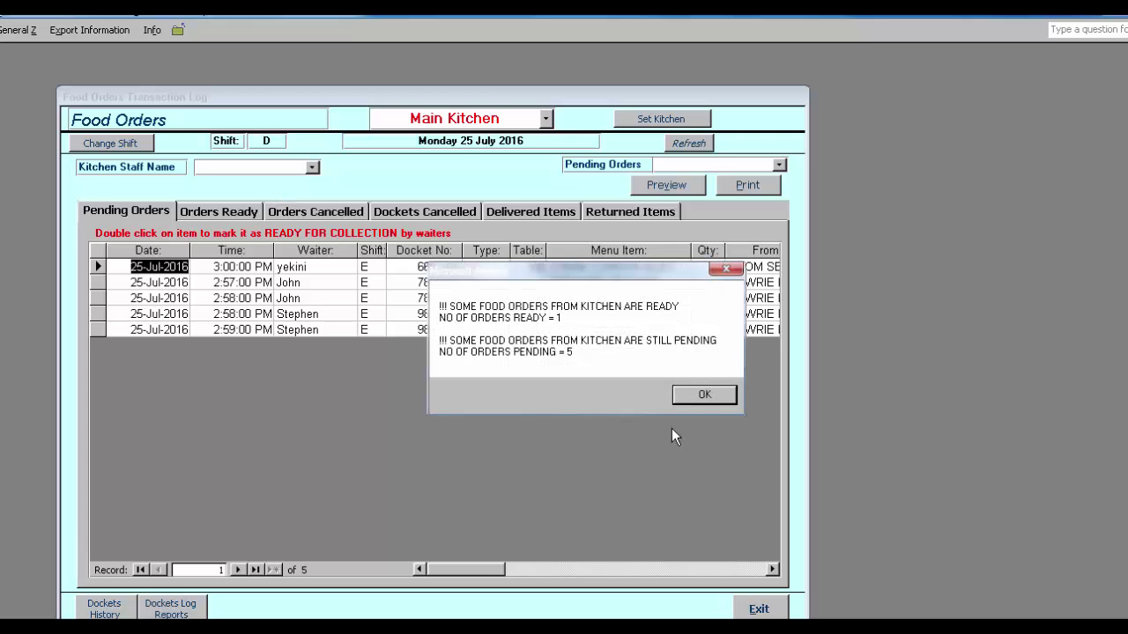
pyautogui.click(704, 397)
# - Select the kitchen staff name and mark the STEAMED PRAWNS order for table 6 as ready for collection
pyautogui.click(313, 167)
pyautogui.click(304, 185)
pyautogui.click(718, 395)
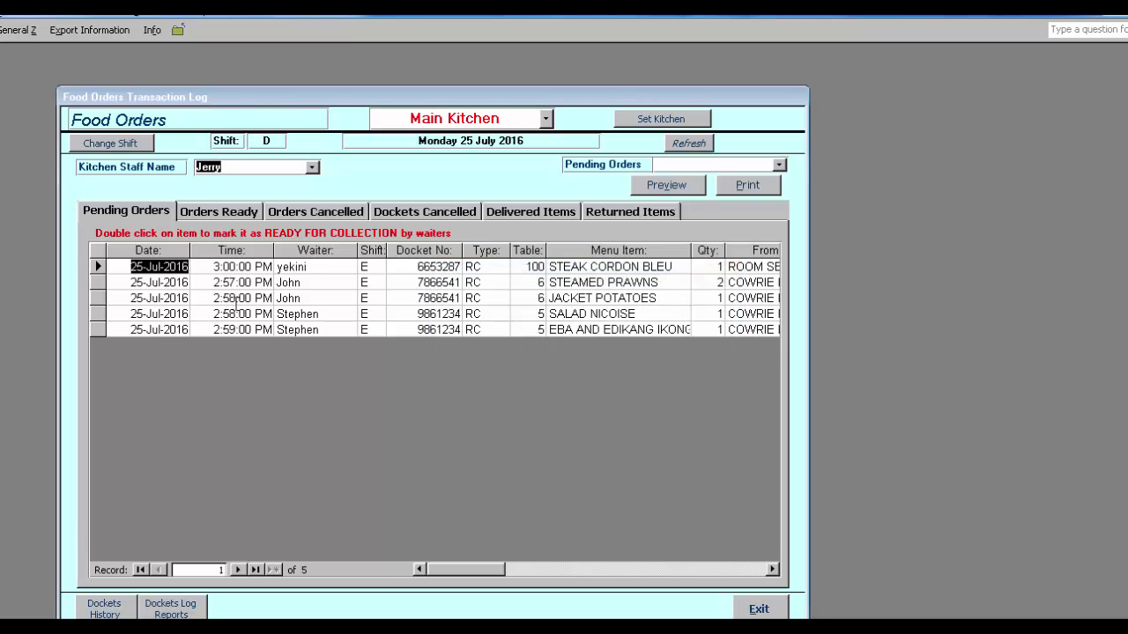
pyautogui.click(99, 282)
pyautogui.doubleClick(98, 282)
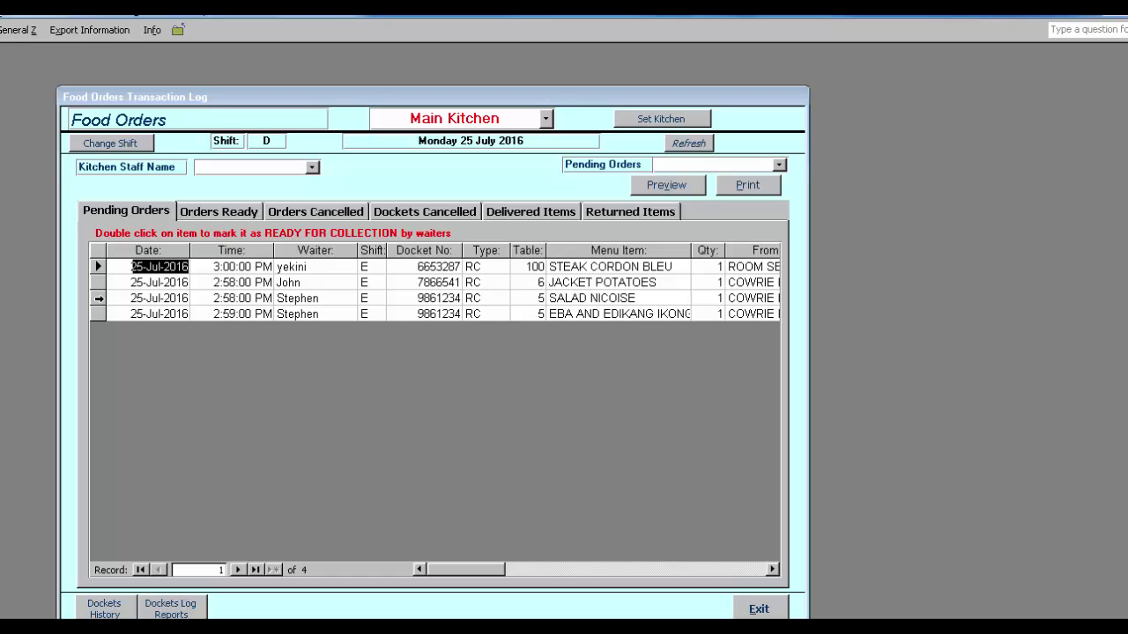
# - Select the kitchen staff name and mark the SALAD NICOISE order for table 5 as ready for collection
pyautogui.click(98, 298)
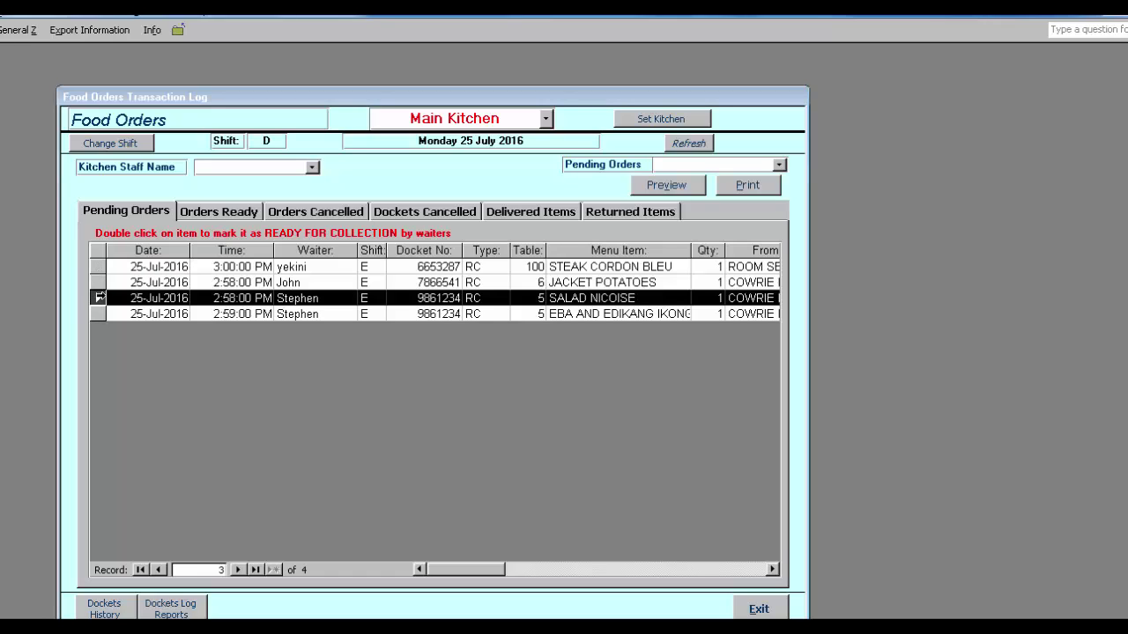
pyautogui.click(312, 167)
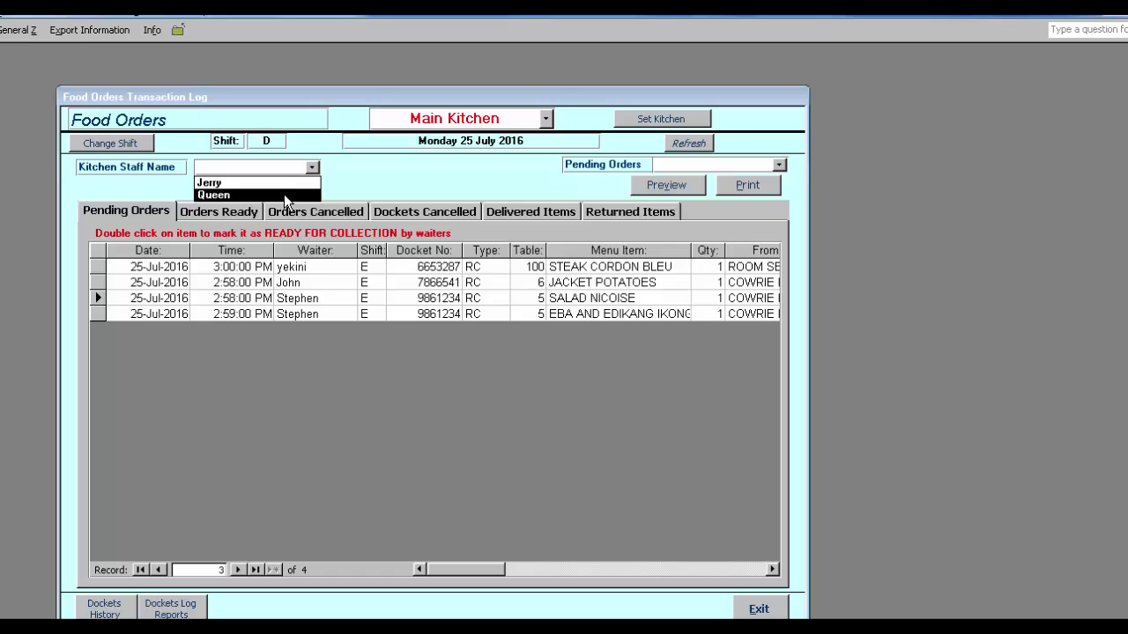
pyautogui.click(285, 184)
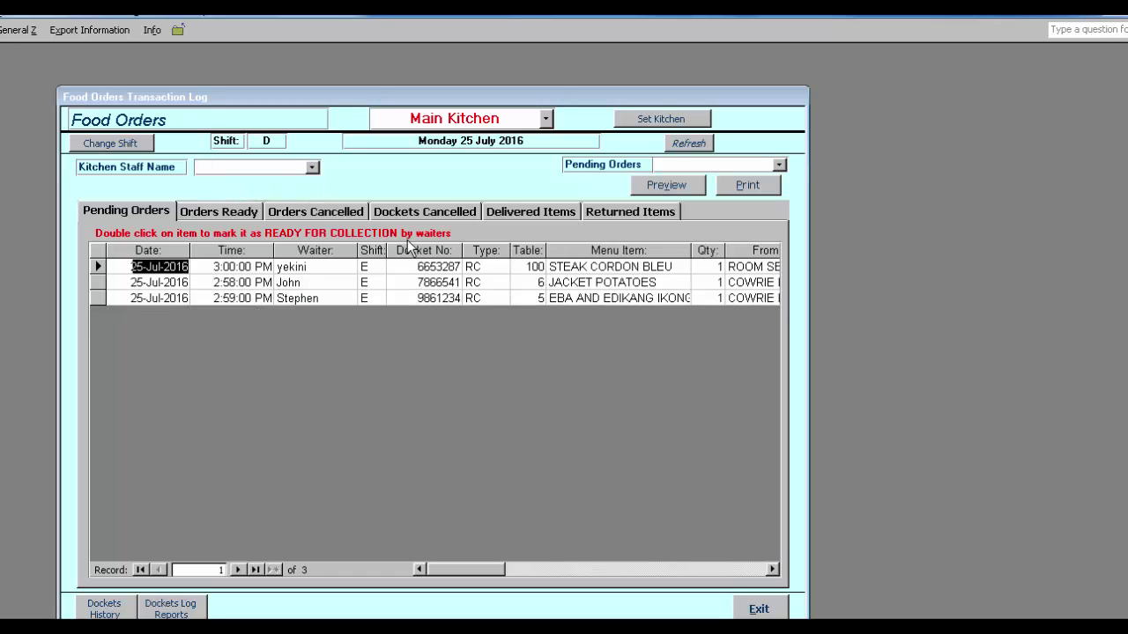
# - Check the ready, delivered and returned order lists, return to the pending orders and dismiss the order status notifications
pyautogui.click(229, 212)
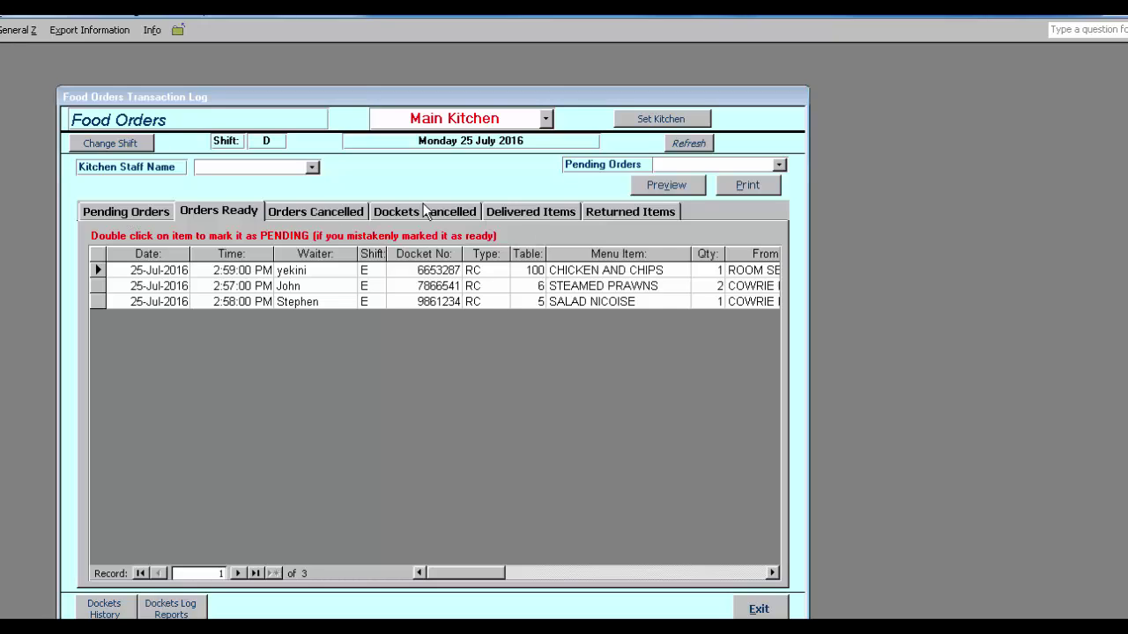
pyautogui.click(533, 213)
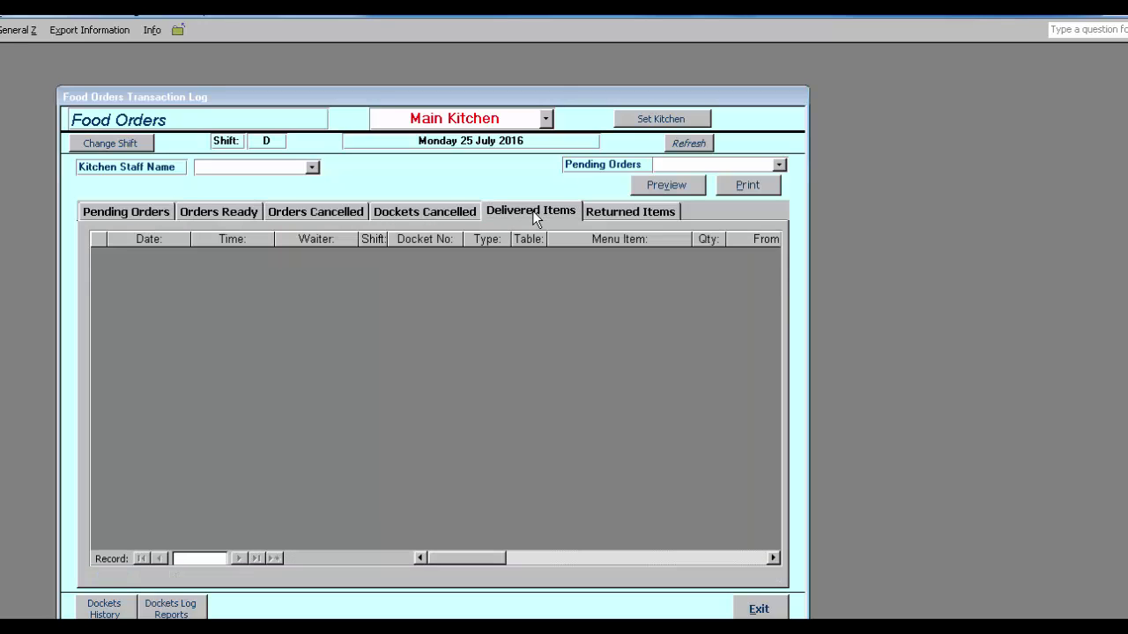
pyautogui.click(710, 396)
pyautogui.click(617, 216)
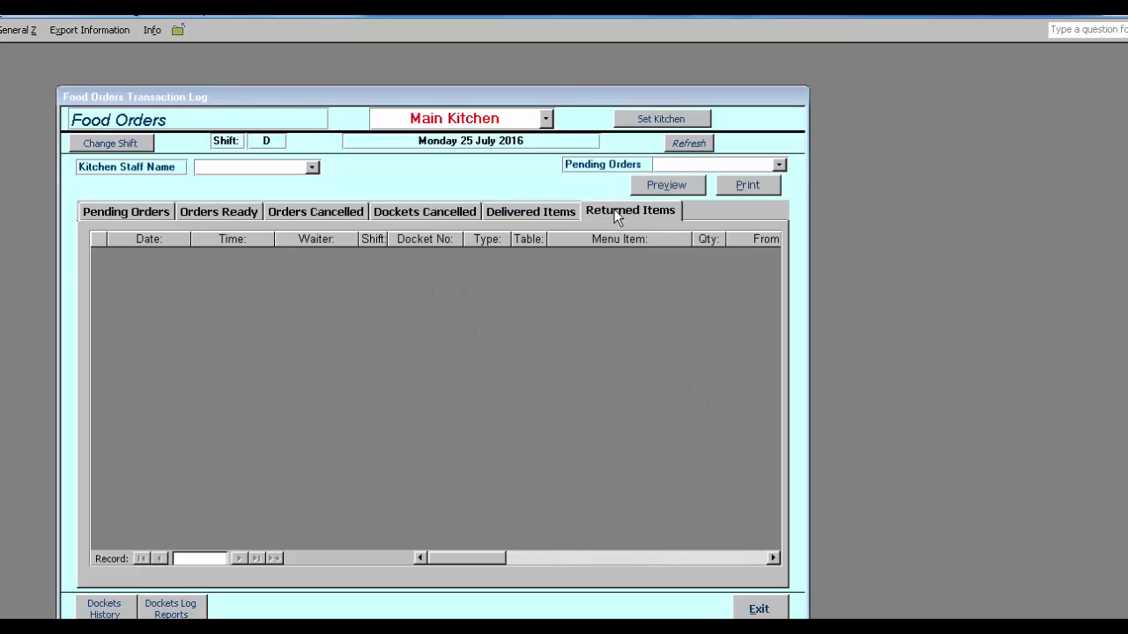
pyautogui.click(148, 216)
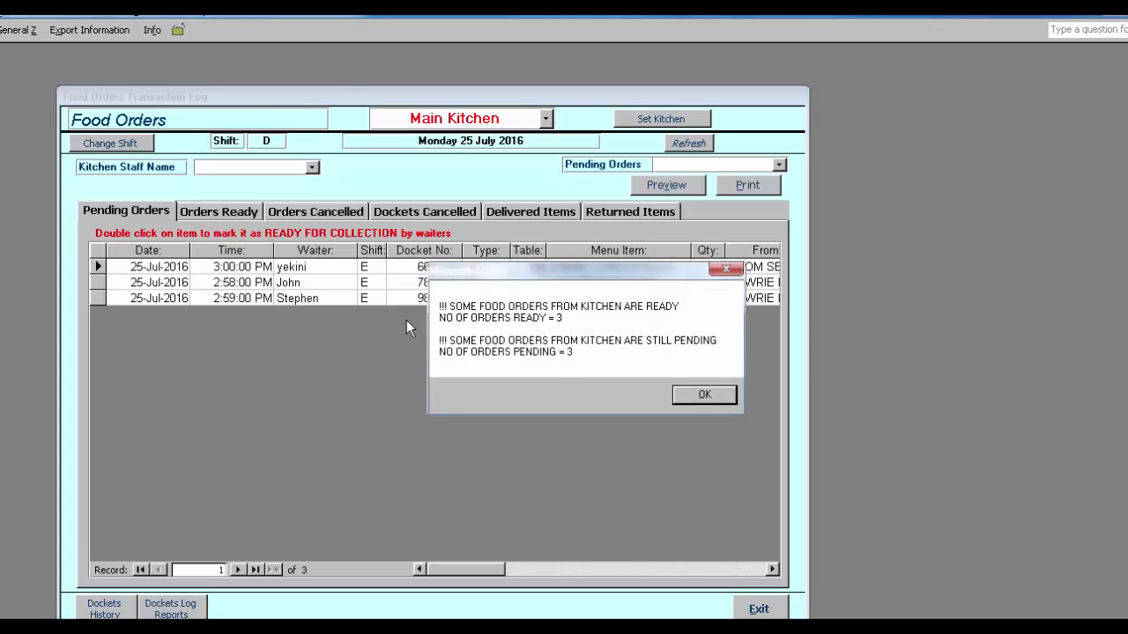
pyautogui.click(710, 394)
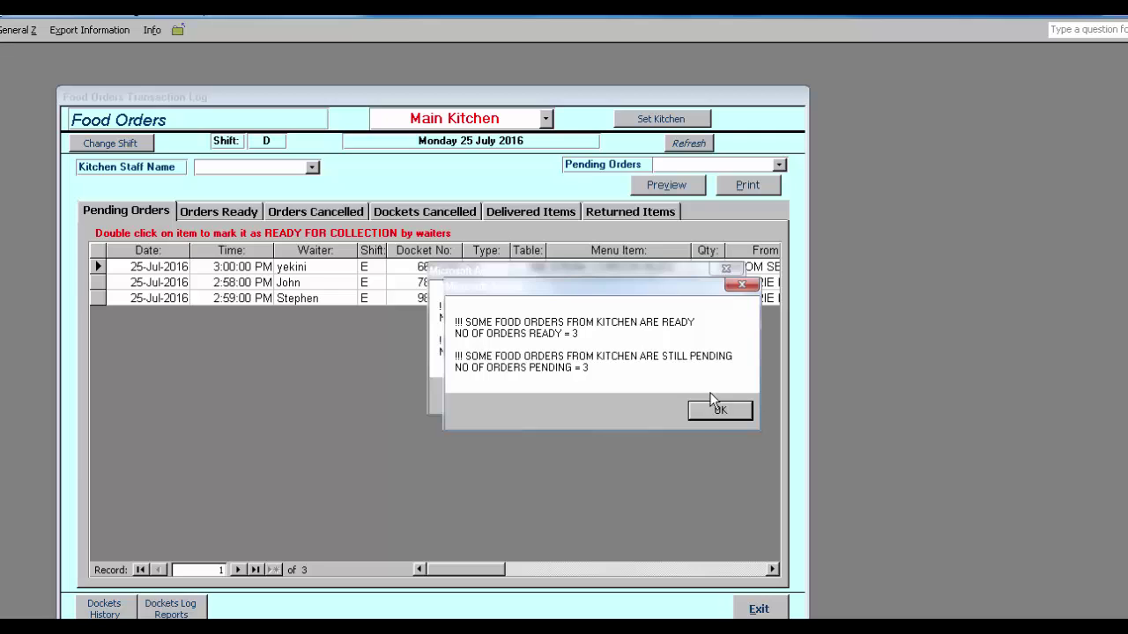
pyautogui.click(714, 410)
pyautogui.click(701, 396)
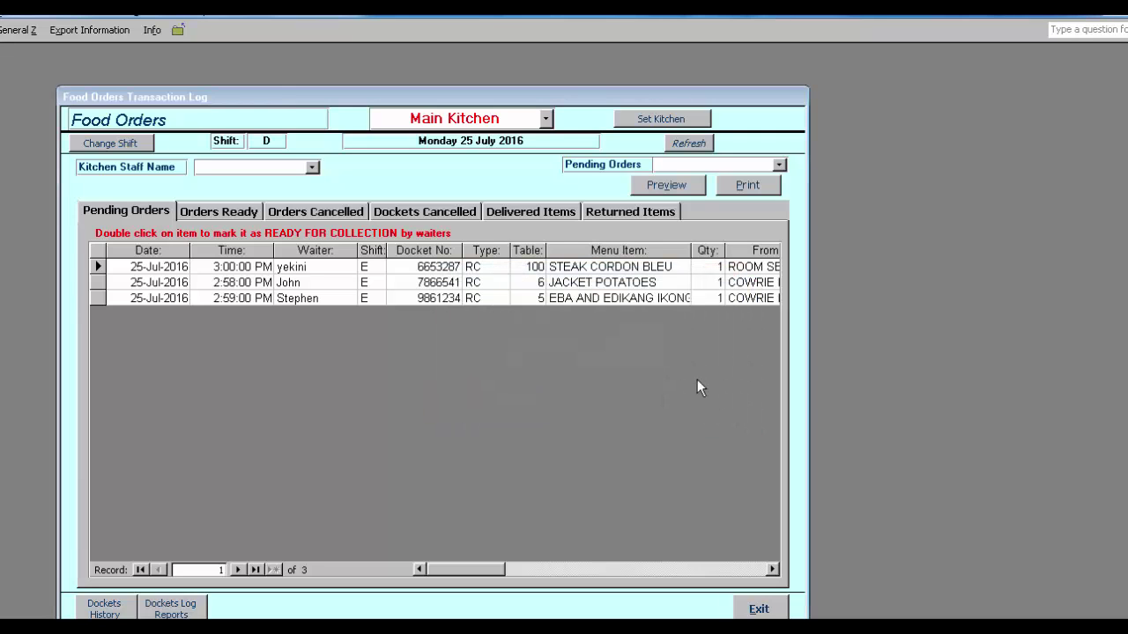
# - Choose the pending docket for table 6, preview its kitchen docket log and close the preview
pyautogui.click(779, 166)
pyautogui.click(749, 201)
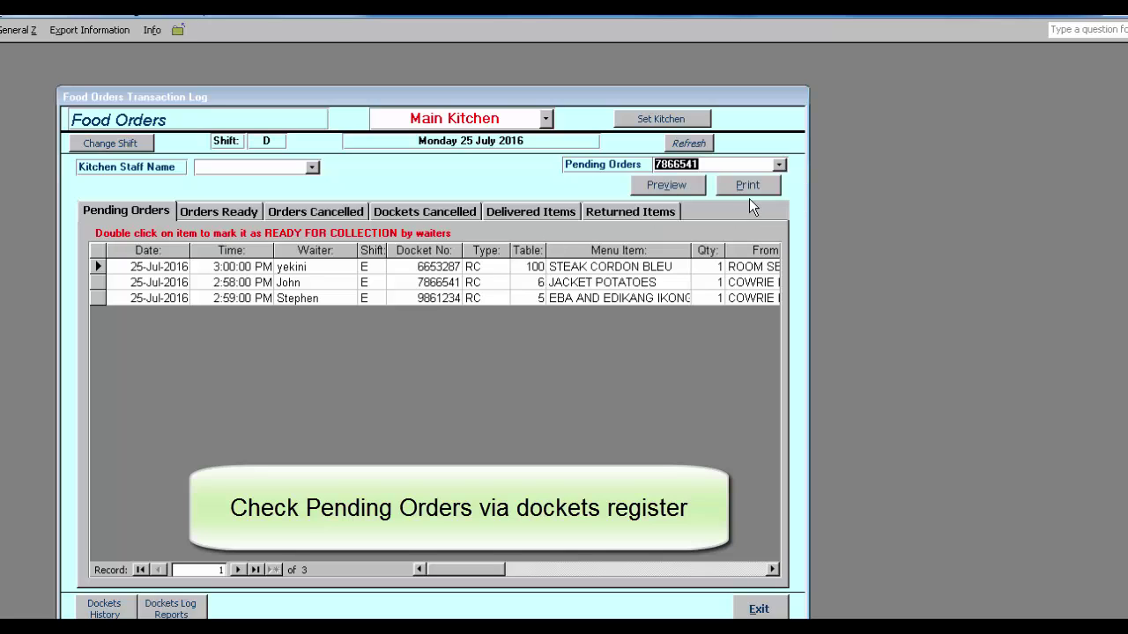
pyautogui.click(671, 186)
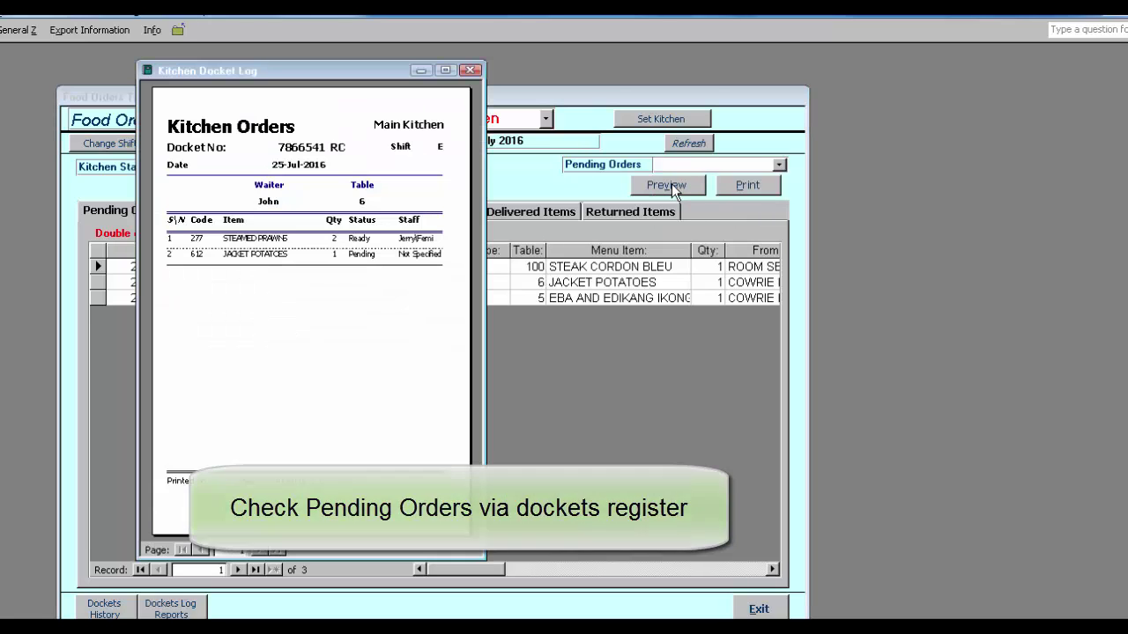
pyautogui.click(471, 70)
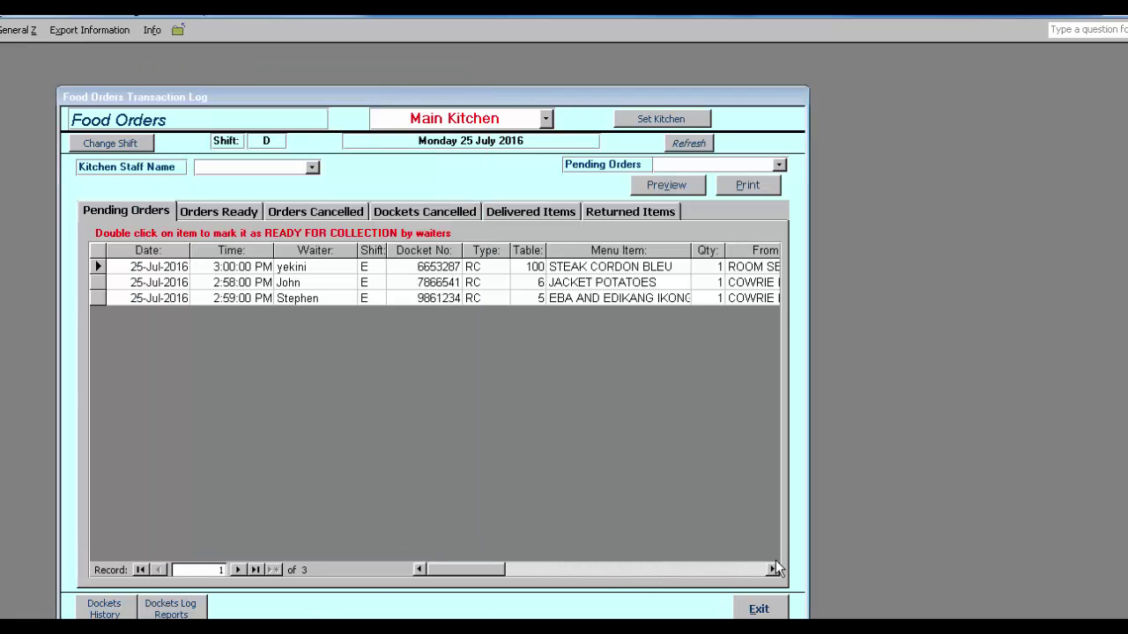
# - Exit the food orders log and preview the 7/25/2016 docket for table 5 from the Dockets Log History
pyautogui.click(760, 609)
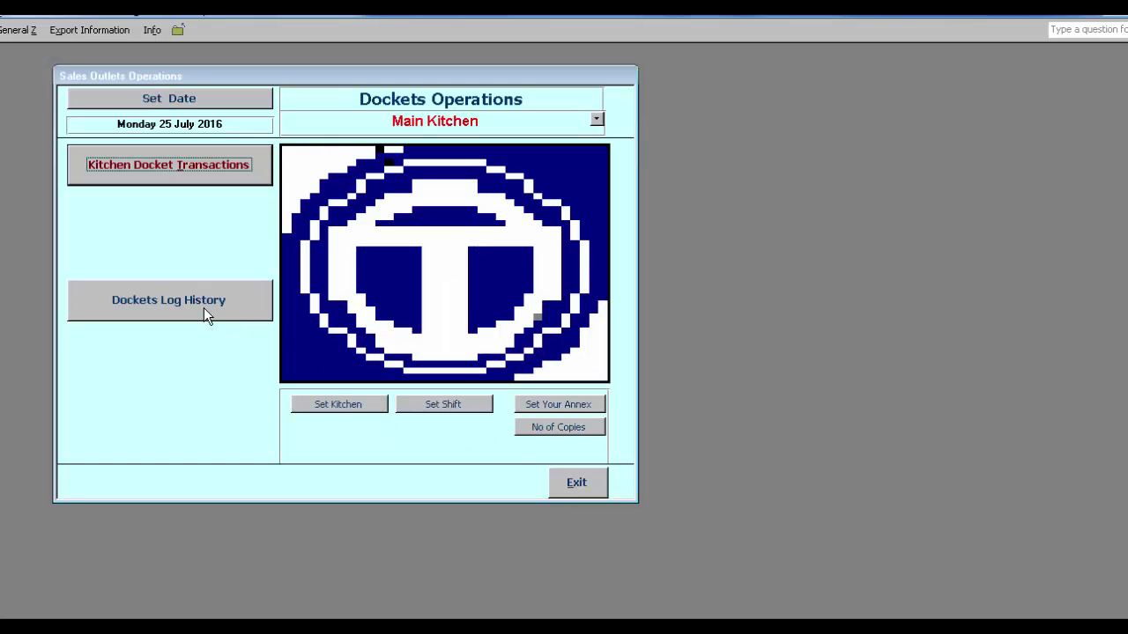
pyautogui.click(205, 301)
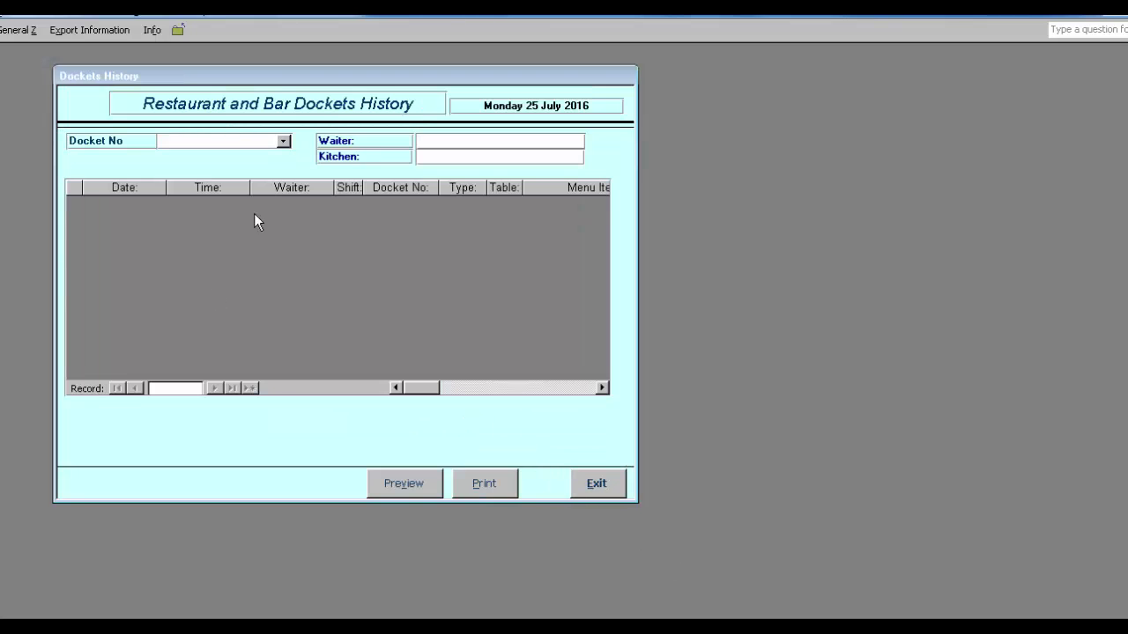
pyautogui.click(283, 142)
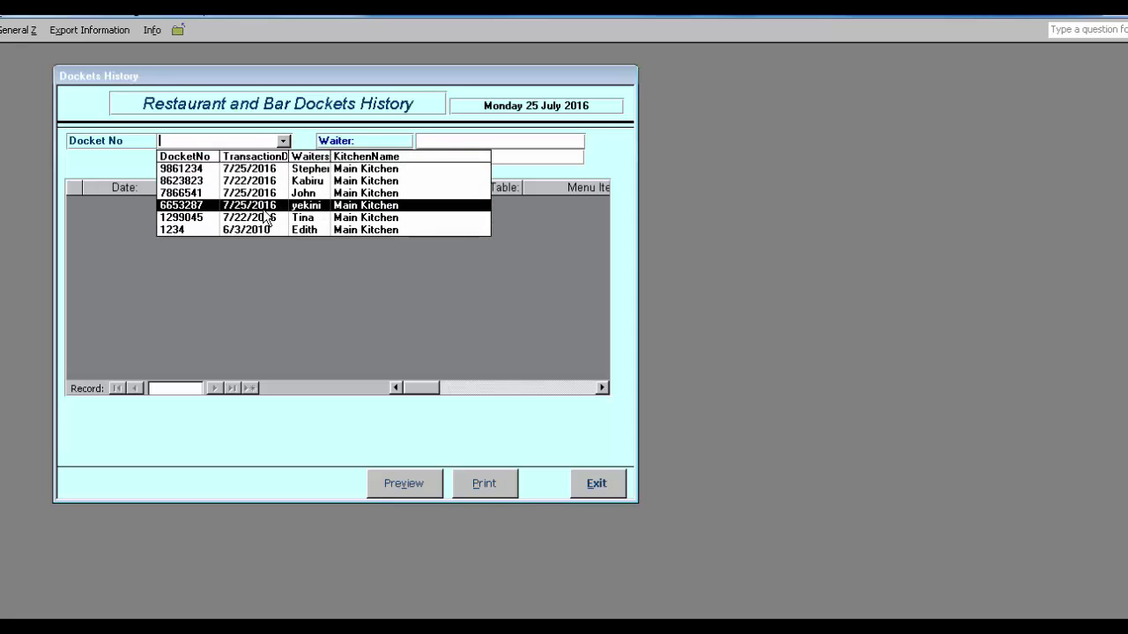
pyautogui.click(267, 168)
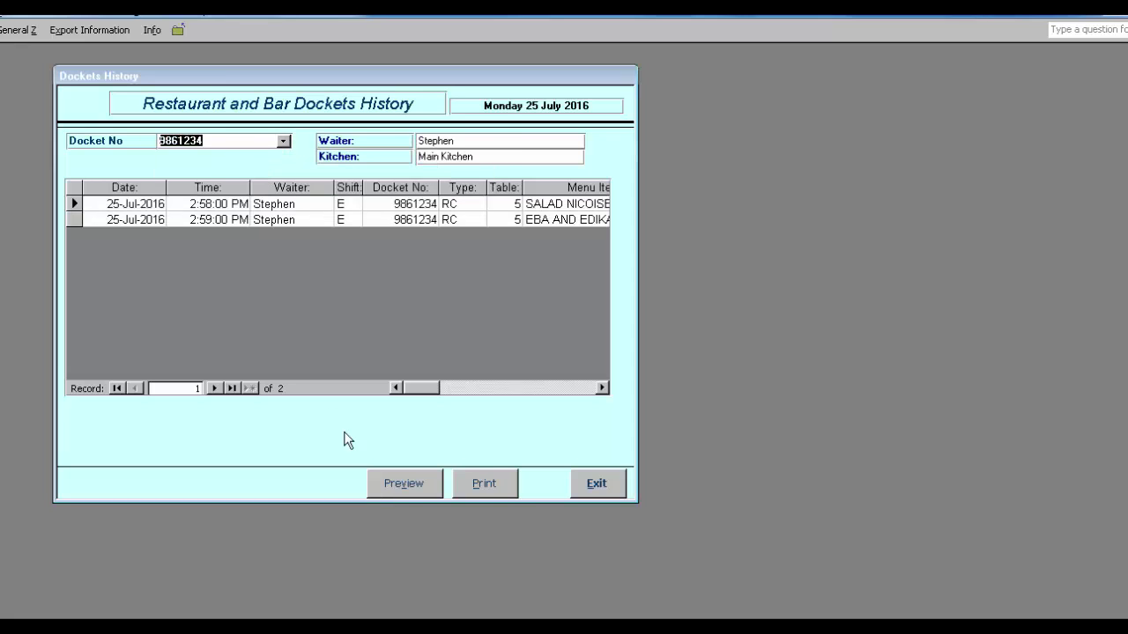
pyautogui.click(404, 484)
pyautogui.click(705, 209)
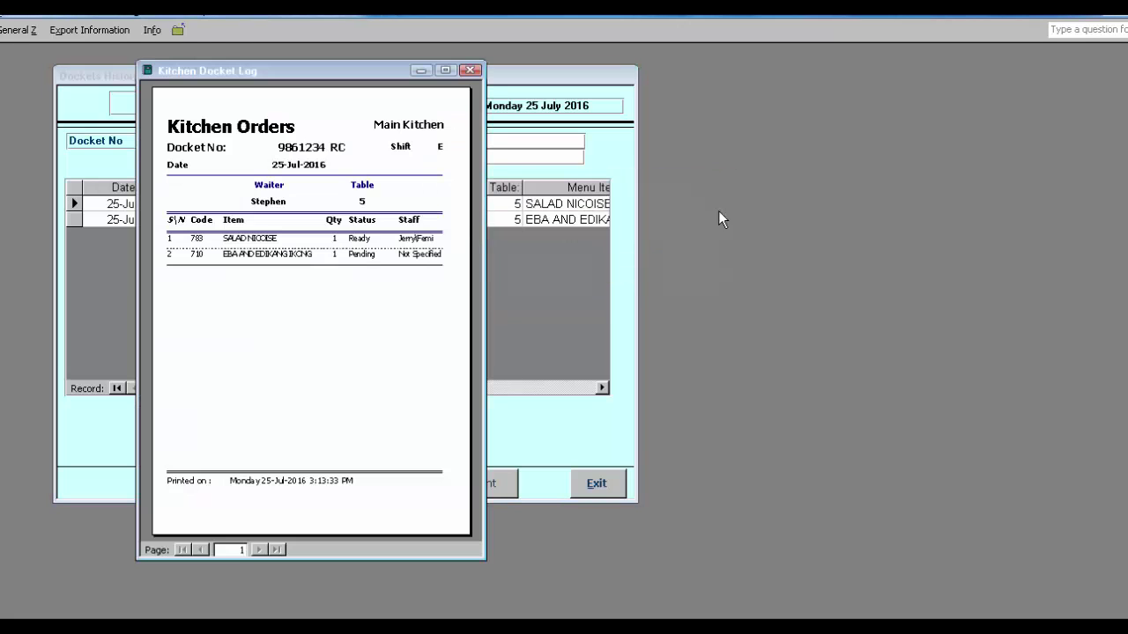
# - Enlarge the Kitchen Docket Log preview to full size, fit the whole page in view and close the preview
pyautogui.click(445, 70)
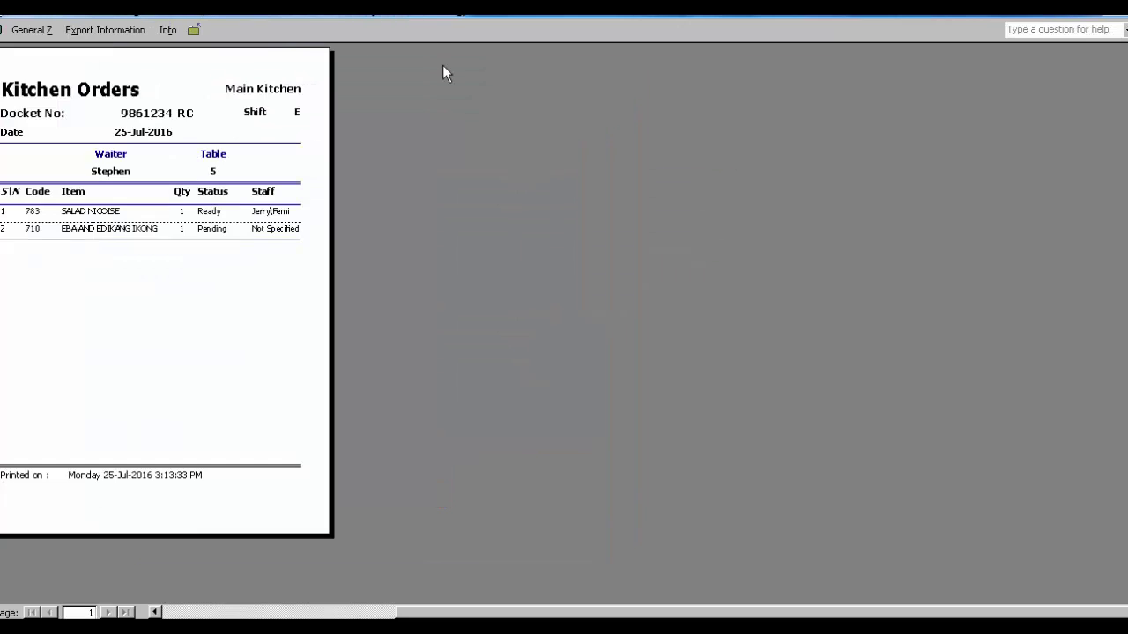
pyautogui.click(122, 89)
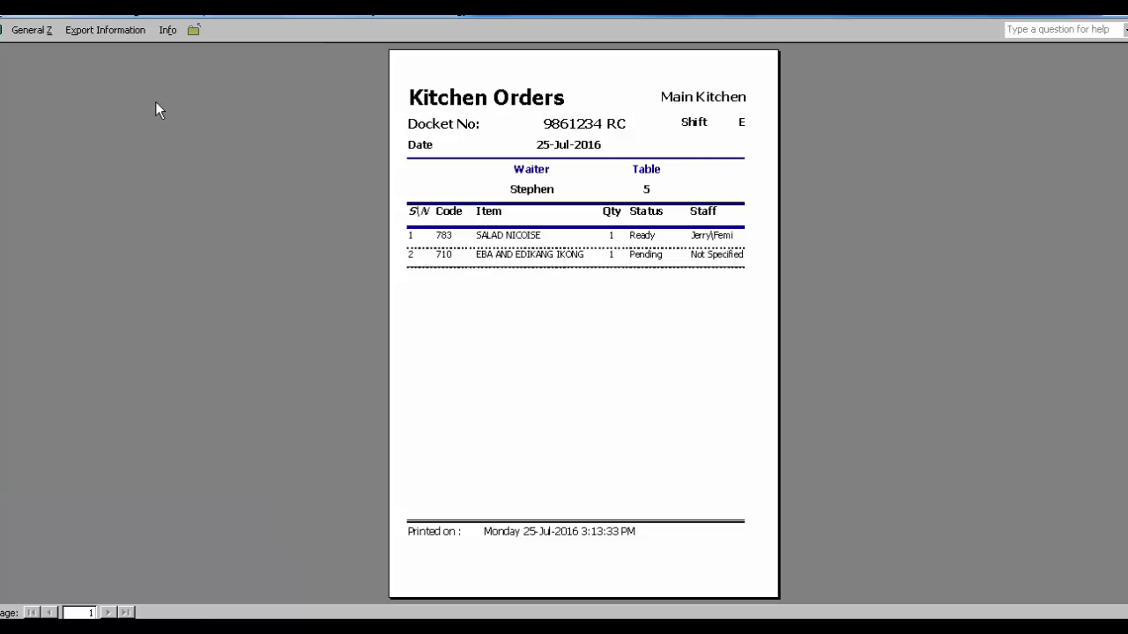
pyautogui.click(193, 32)
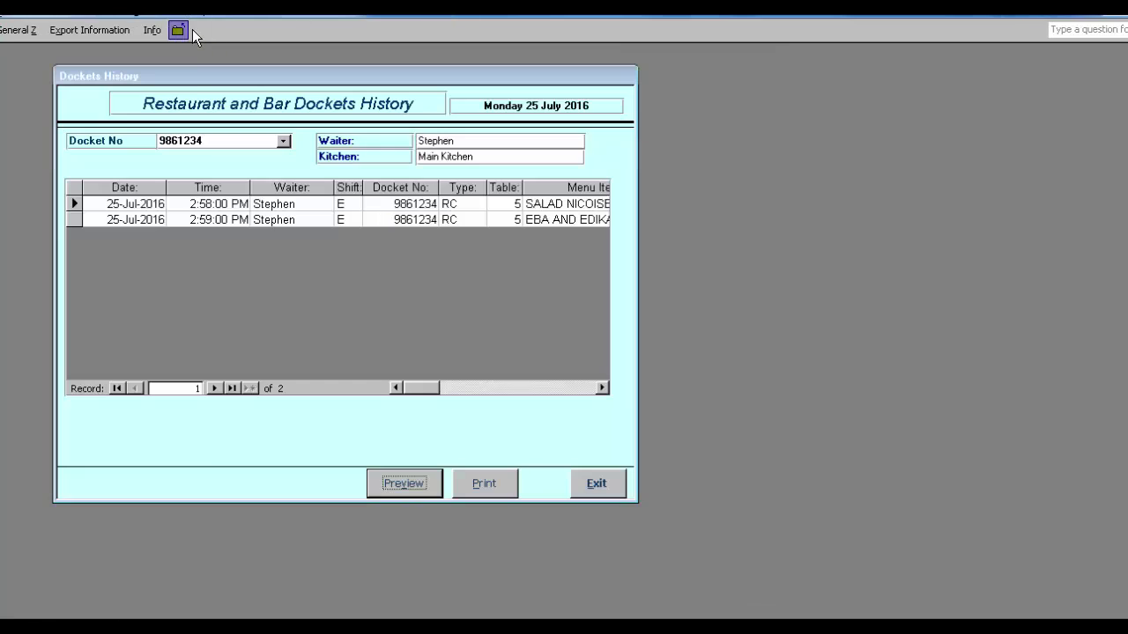
# - Exit the dockets history and Dockets Operations, quit the Kitchen Module with confirmation and close its launcher
pyautogui.click(597, 484)
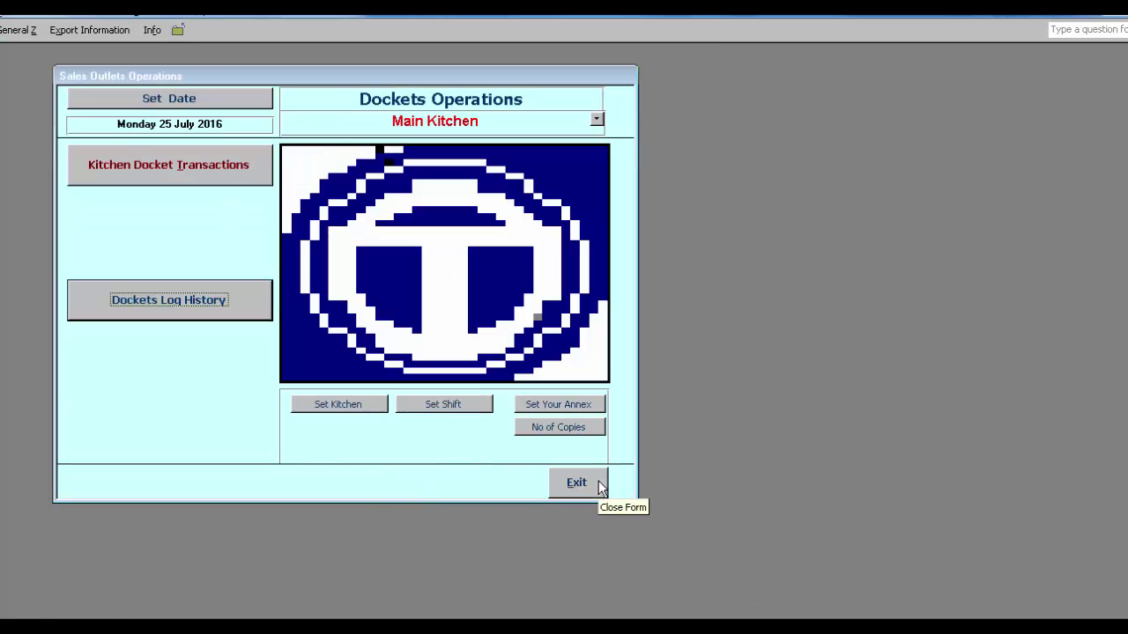
pyautogui.click(578, 483)
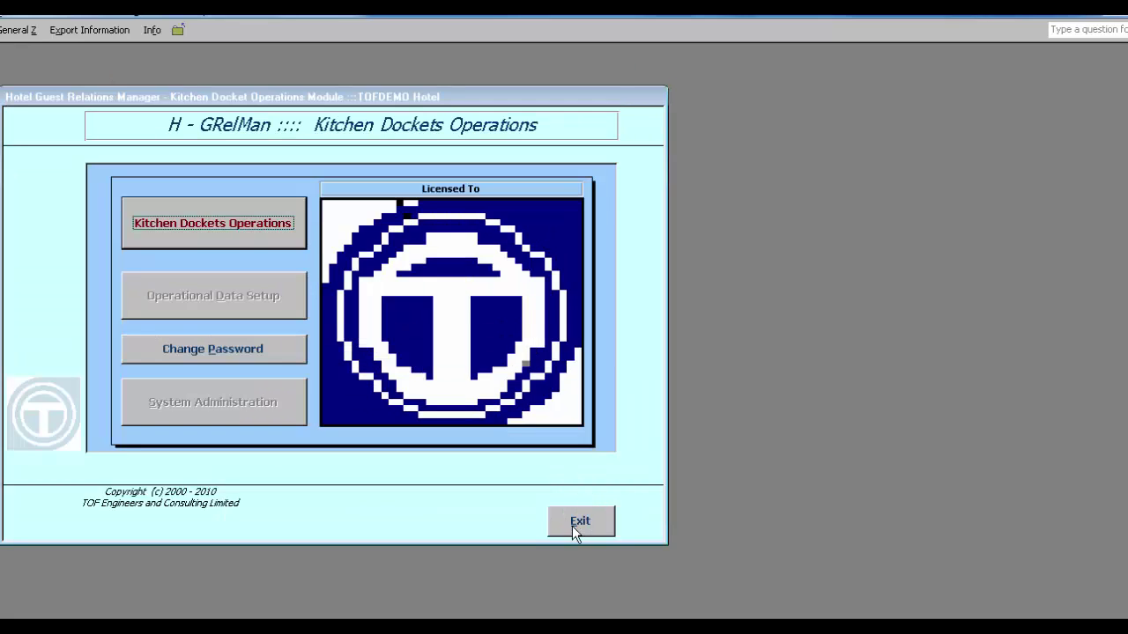
pyautogui.click(583, 525)
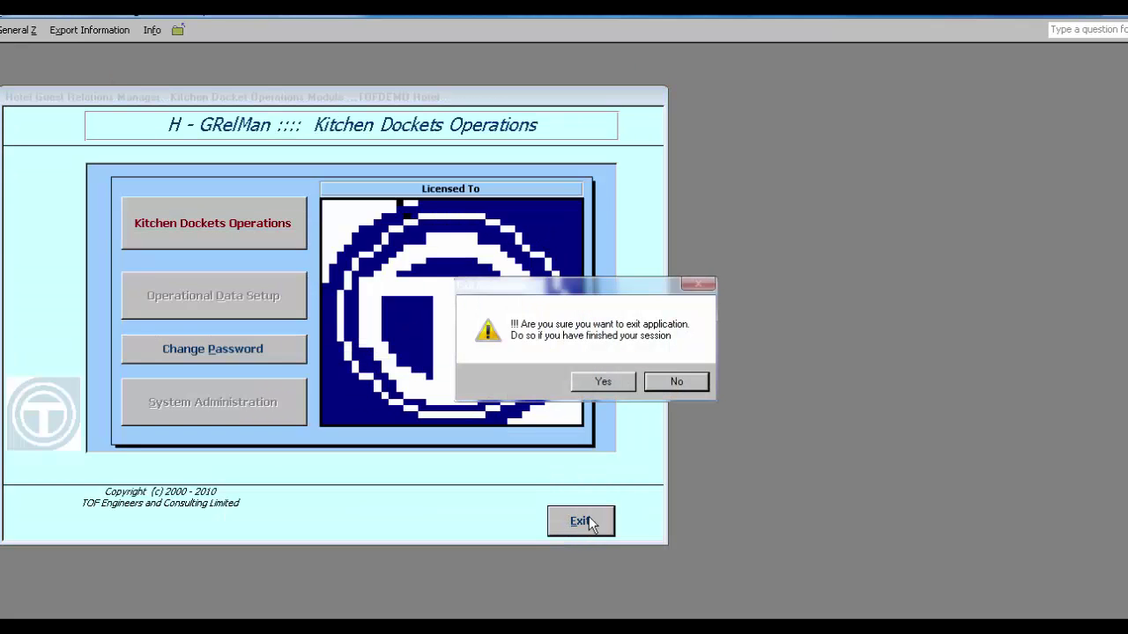
pyautogui.click(604, 382)
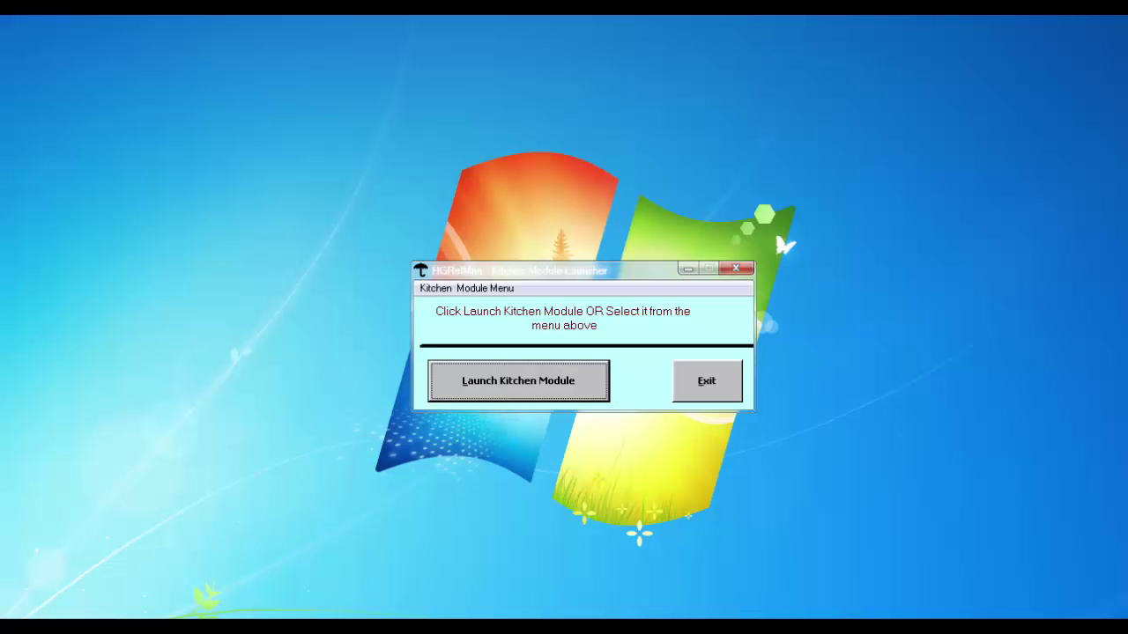
pyautogui.click(707, 382)
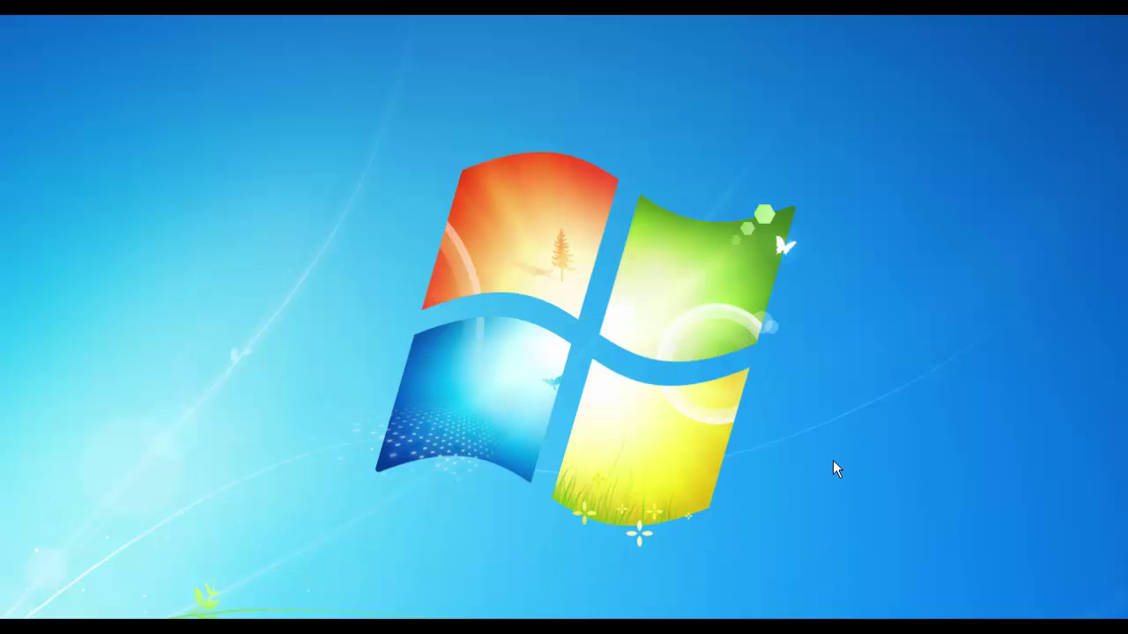